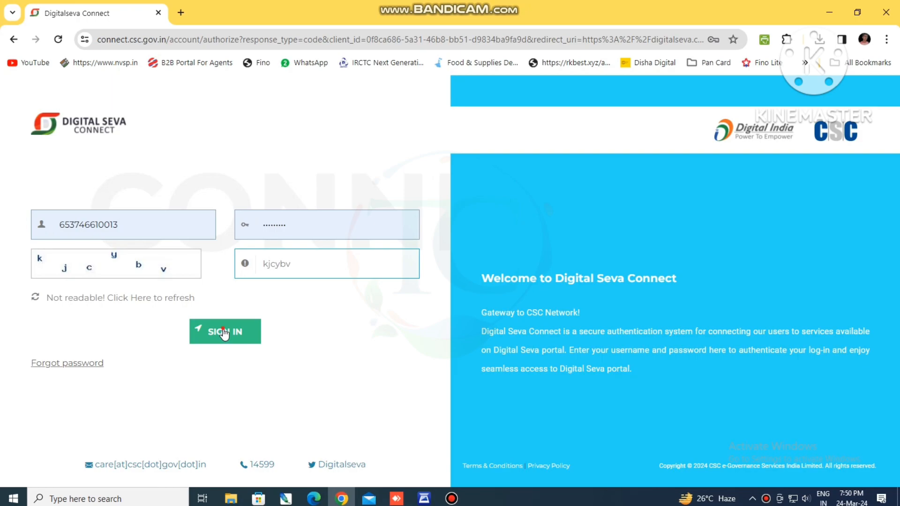
Step: Sign in to Digital Seva Connect with the filled-in credentials and search the portal's services for "nsdl"
left_click(224, 332)
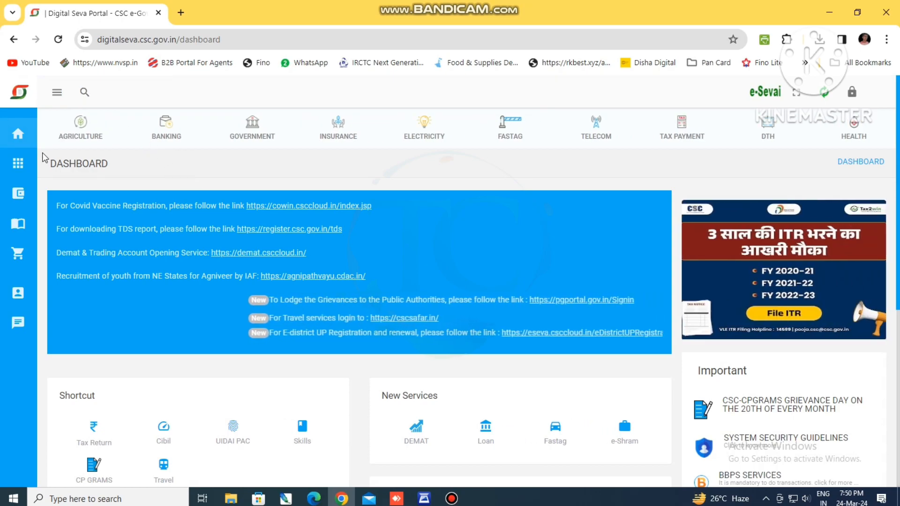
left_click(23, 163)
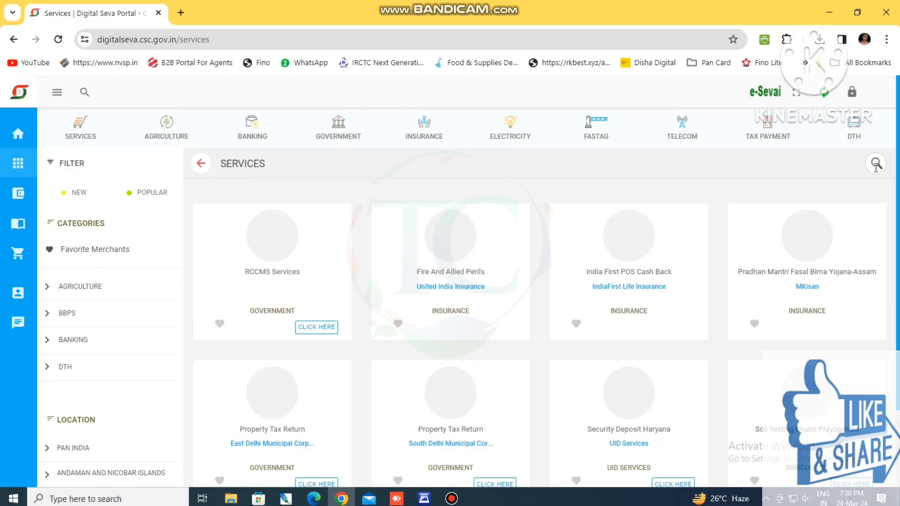
left_click(875, 164)
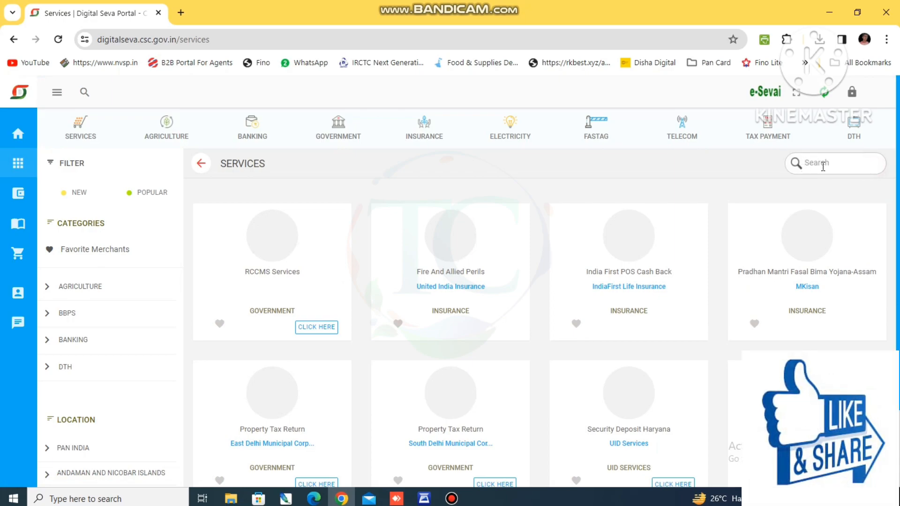
type("n")
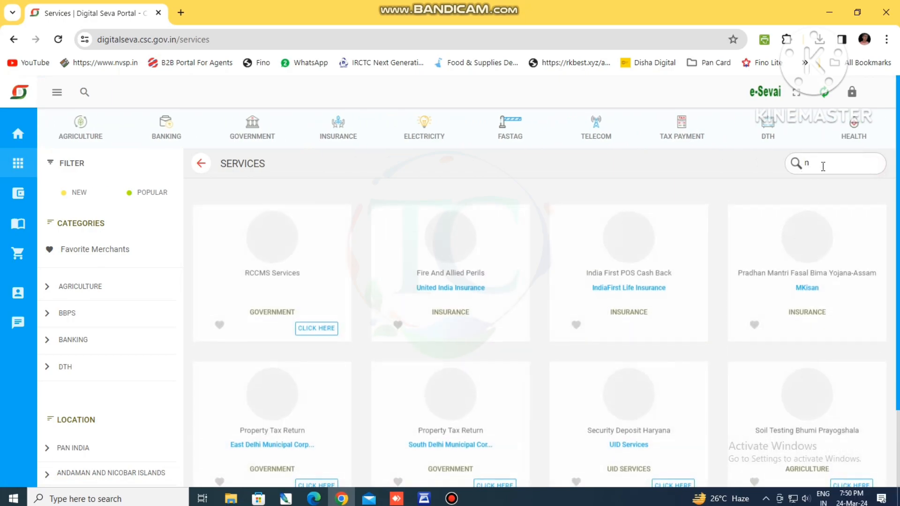
type("sdl")
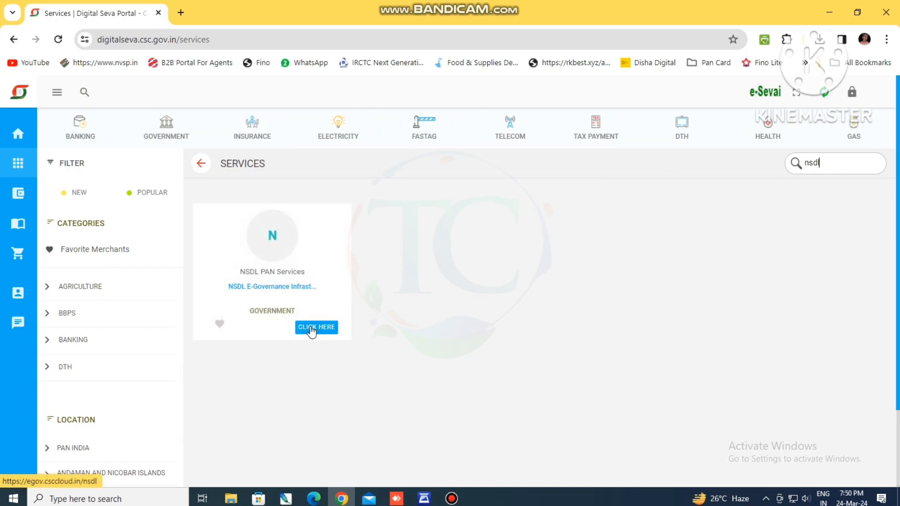
Step: Open NSDL PAN Services and log in to it with Digital Seva Connect
left_click(318, 327)
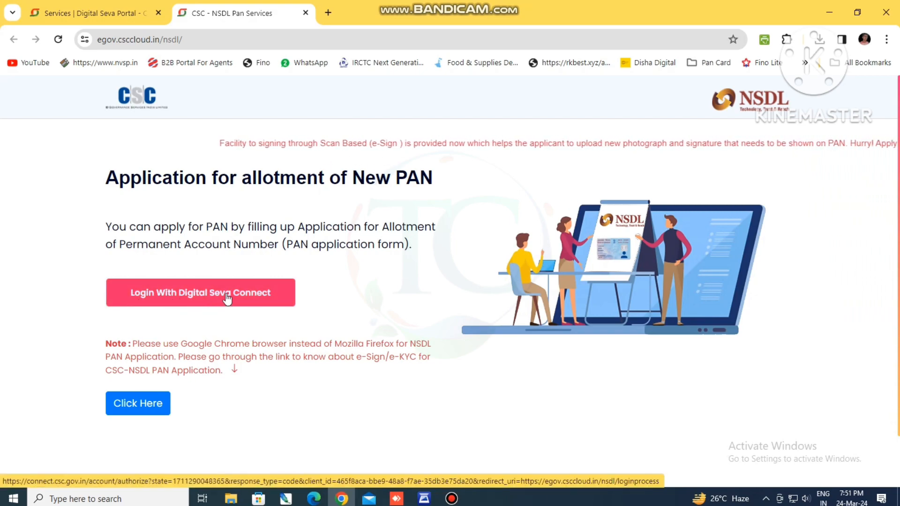
left_click(207, 298)
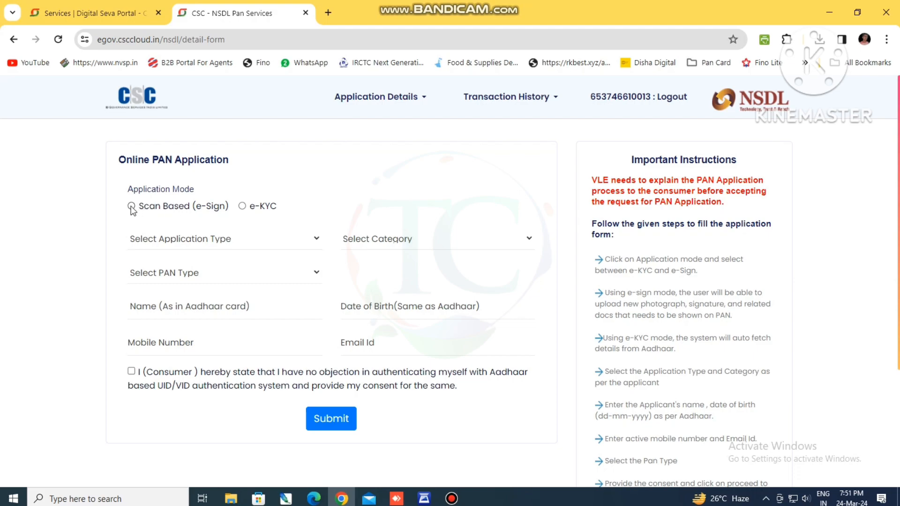
Step: Set the PAN application to e-KYC mode, PAN - Indian Citizen (Form 49A), category INDIVIDUAL and type Physical PAN Card/E-PAN Card
left_click(243, 207)
left_click(265, 240)
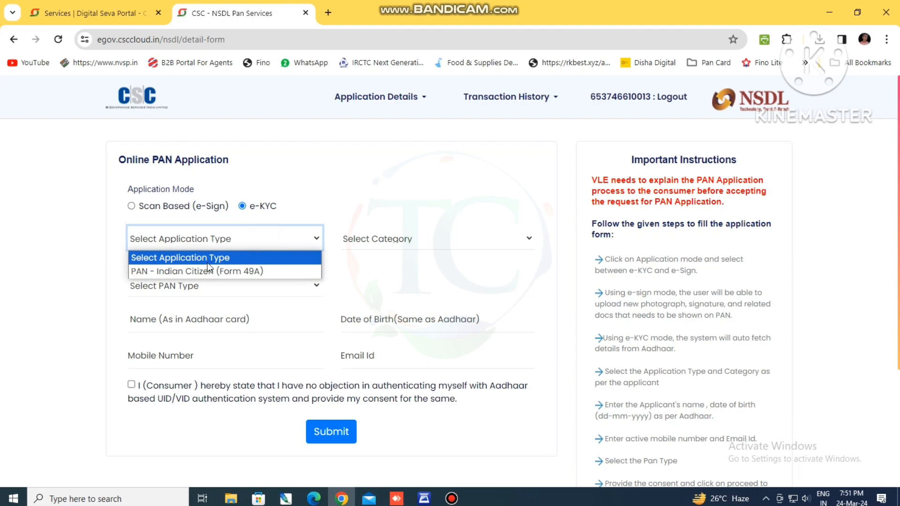
left_click(195, 271)
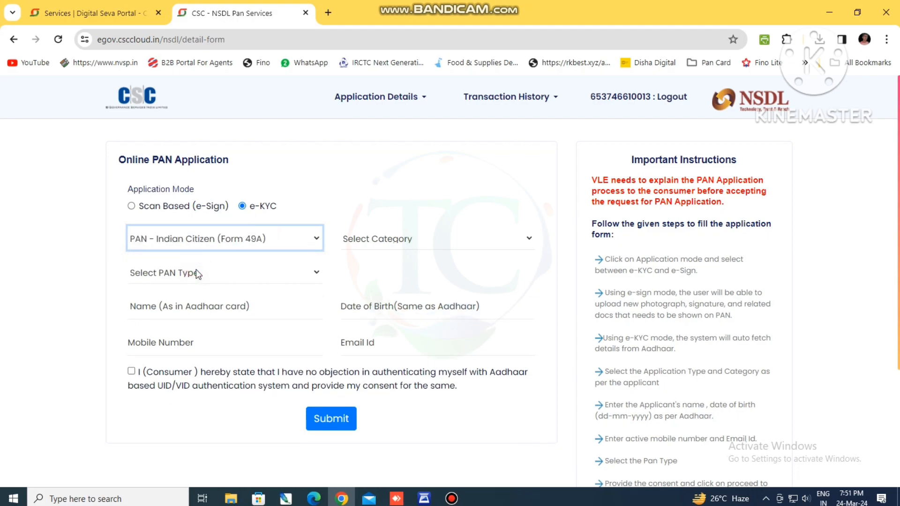
left_click(397, 242)
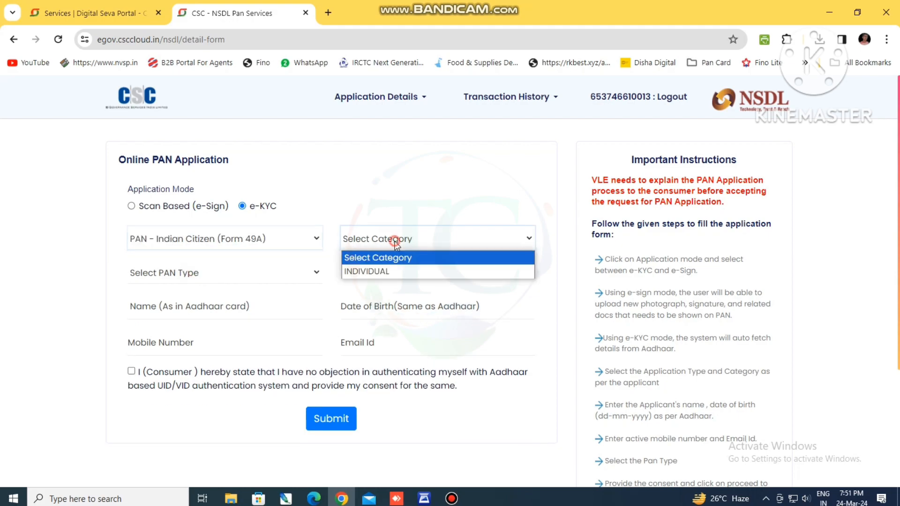
left_click(376, 271)
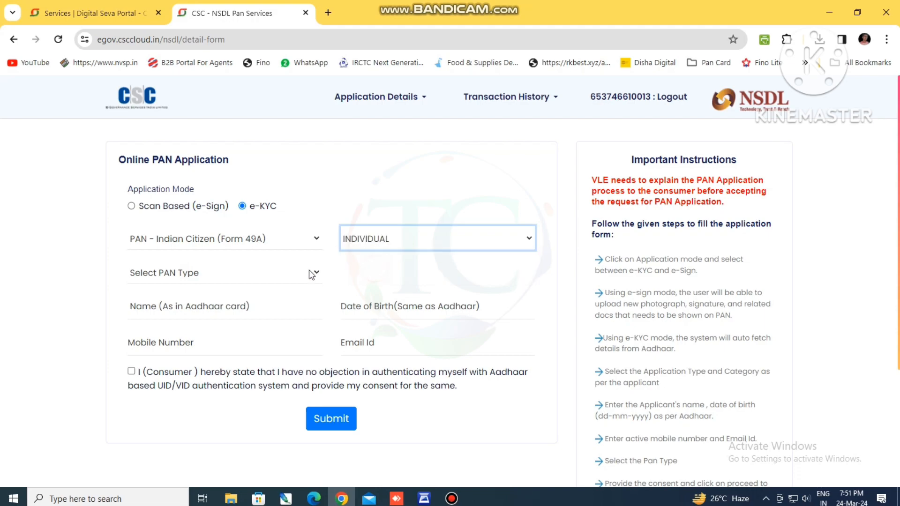
left_click(276, 272)
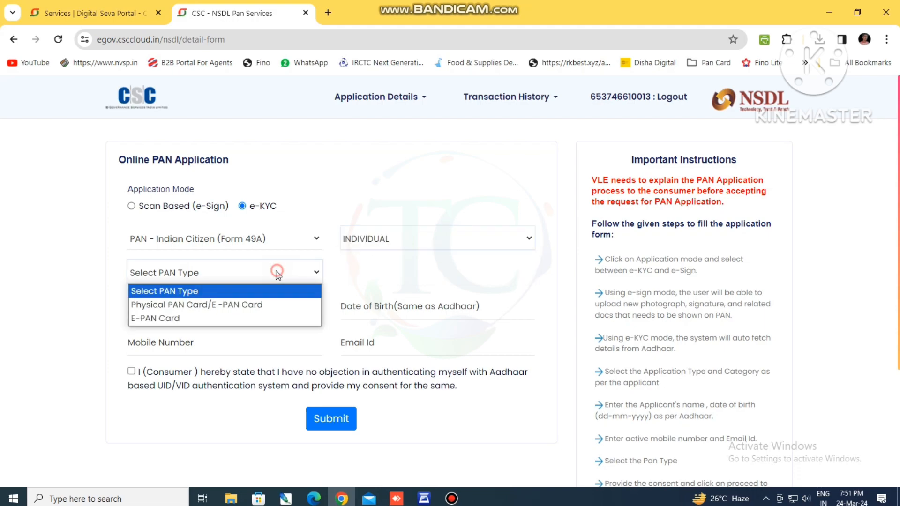
left_click(166, 304)
Step: Enter the applicant's full name as it appears on the Aadhaar card
left_click(204, 305)
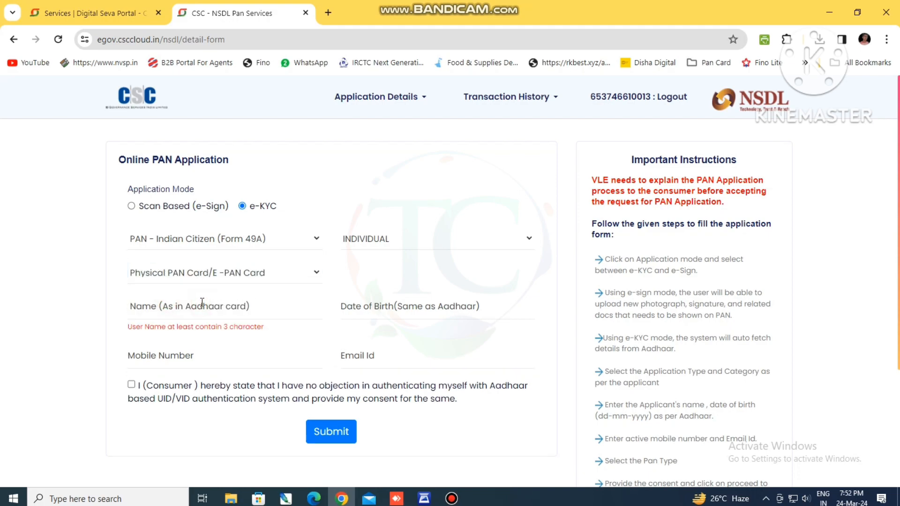
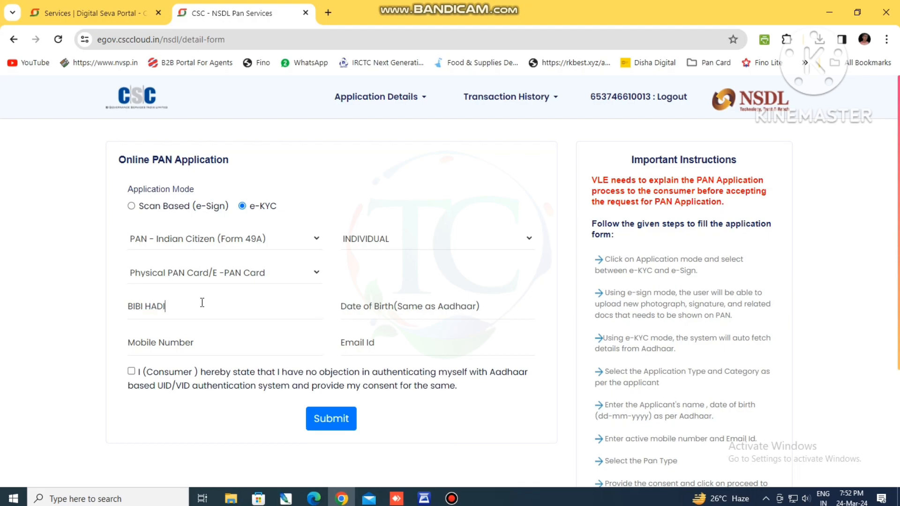
Step: Choose the applicant's date of birth, matching the Aadhaar card, in the date picker
left_click(404, 308)
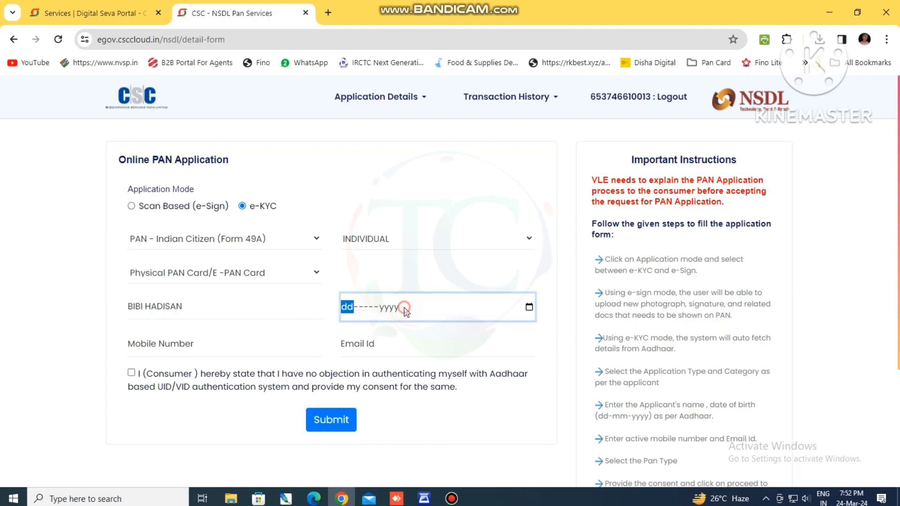
left_click(529, 307)
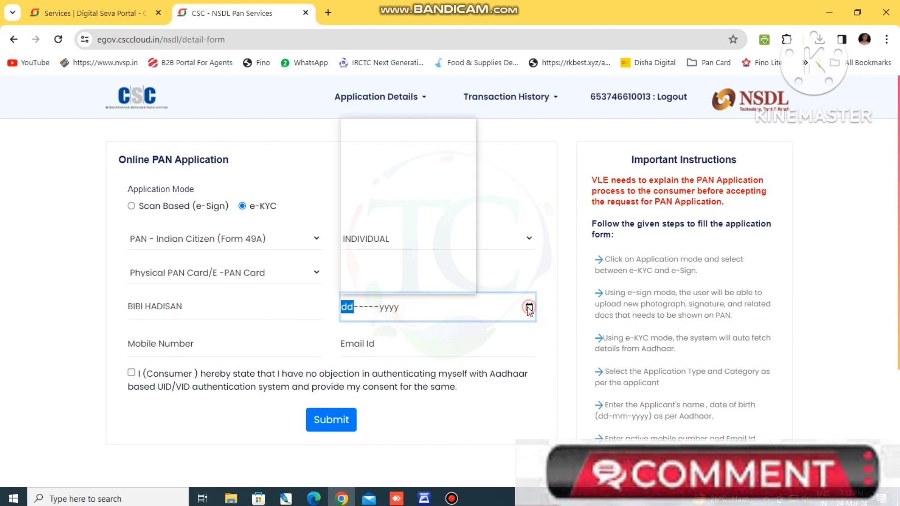
left_click(371, 133)
scroll(376, 220, "up", 3)
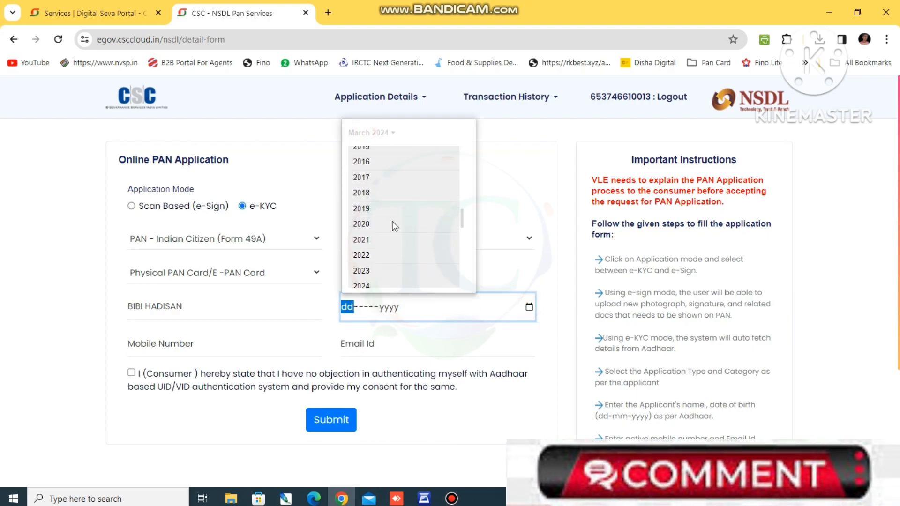
scroll(392, 221, "up", 5)
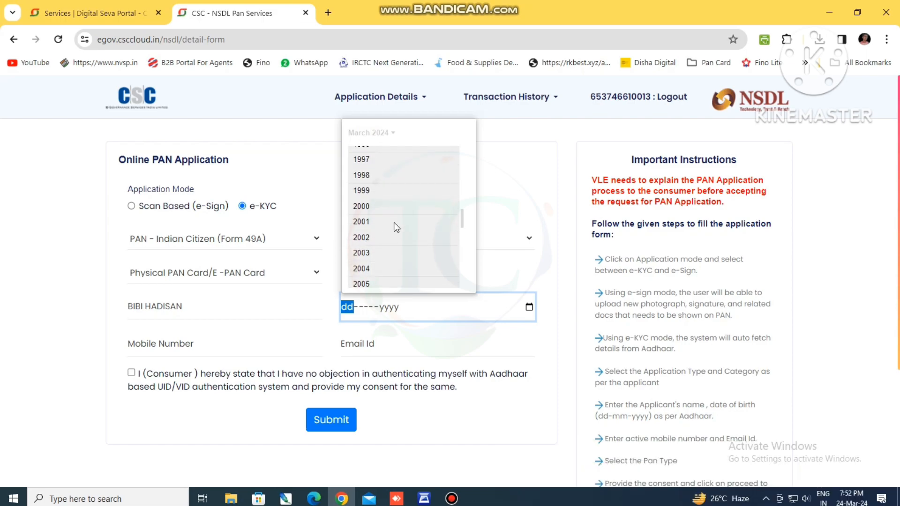
scroll(370, 209, "up", 3)
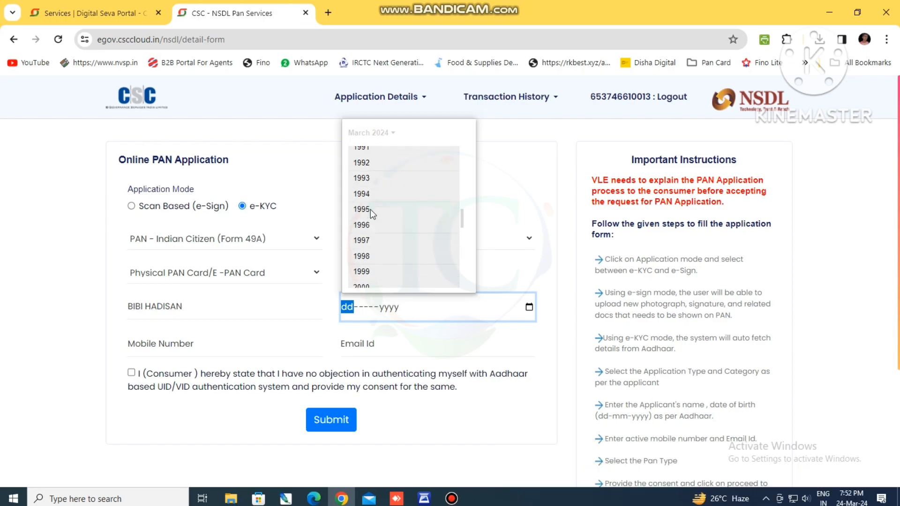
scroll(370, 213, "up", 1)
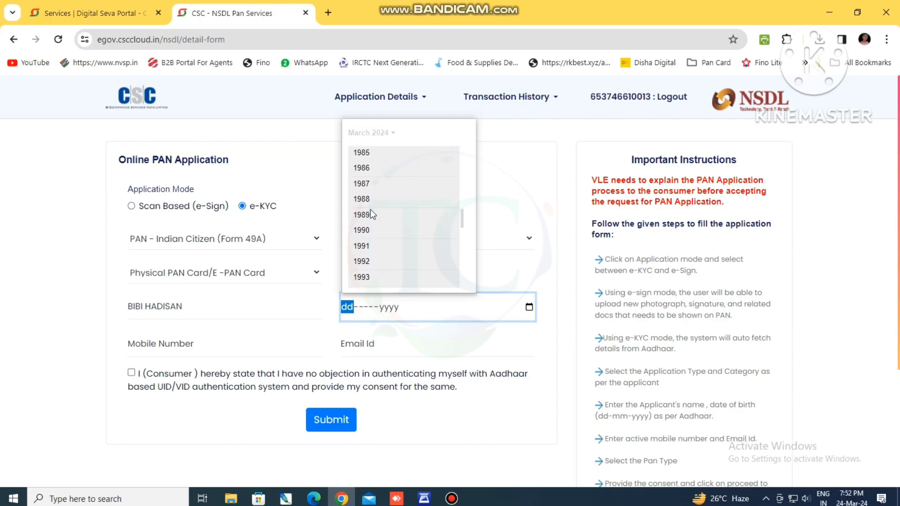
left_click(365, 168)
left_click(363, 172)
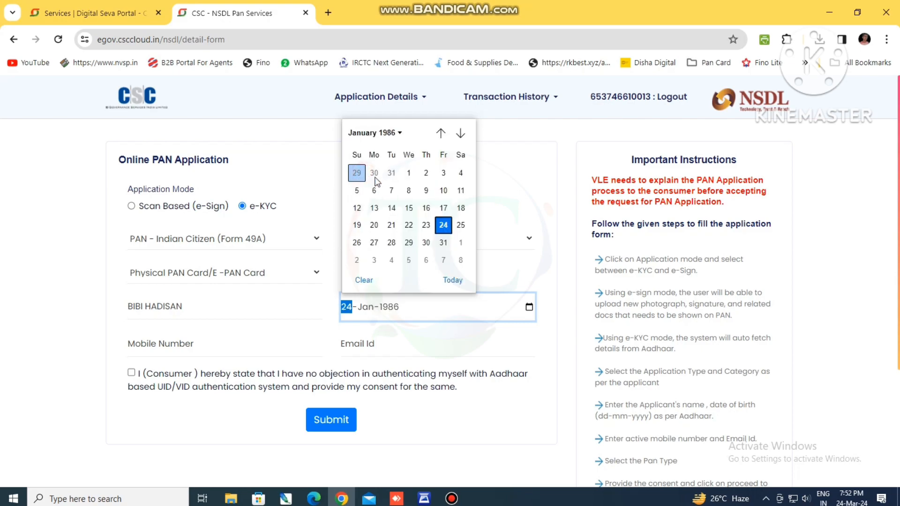
left_click(408, 174)
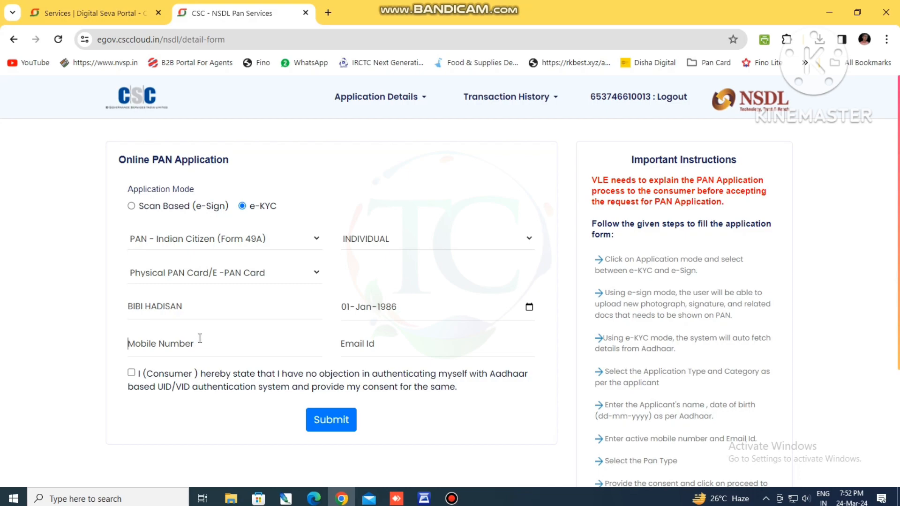
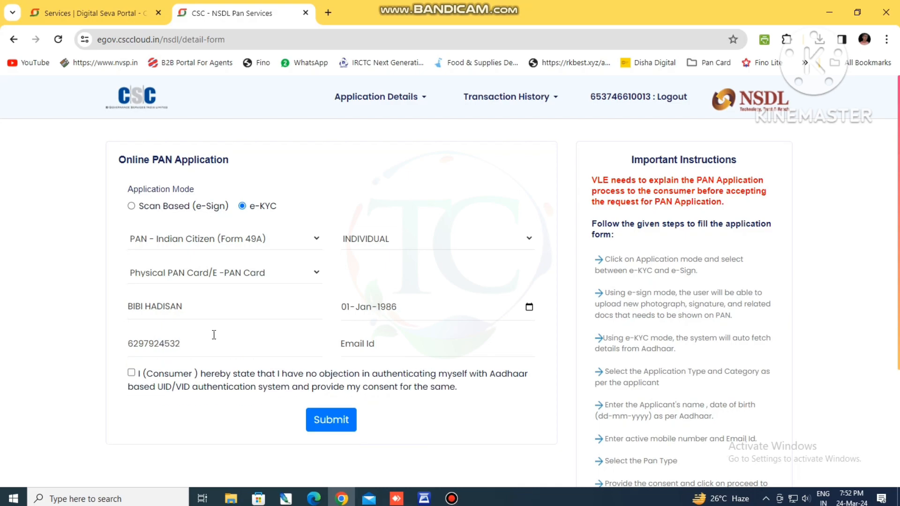
Step: Fill in the e-mail address for the PAN application in lowercase
left_click(393, 343)
type("SK")
key("BackSpace")
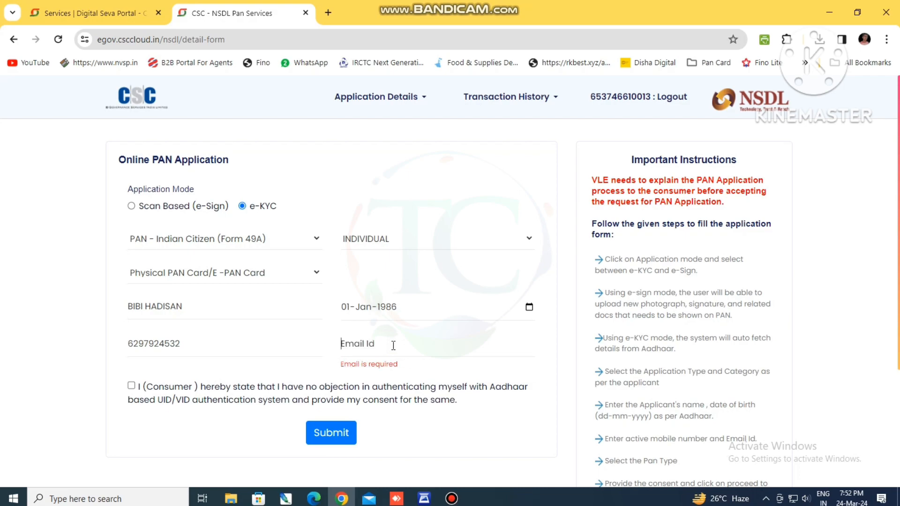
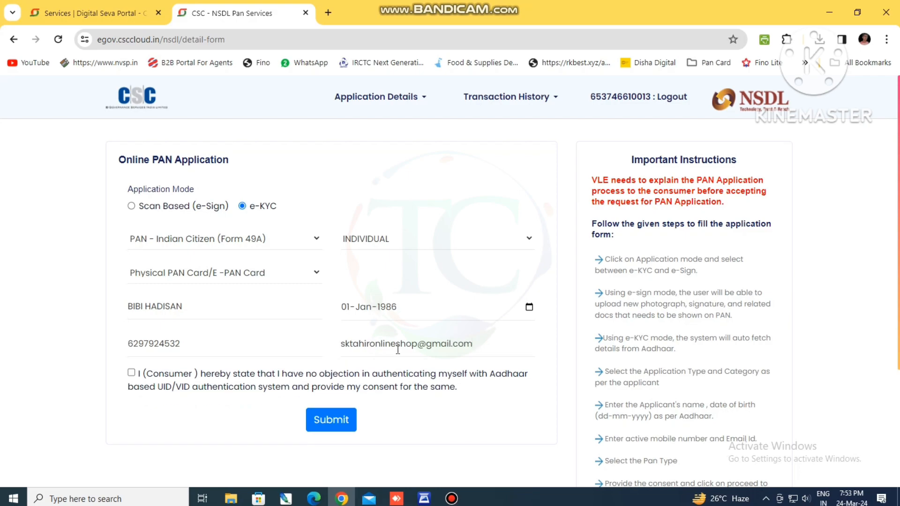
Step: Submit the PAN application with the Aadhaar authentication consent given, and proceed to payment
left_click(131, 373)
left_click(342, 419)
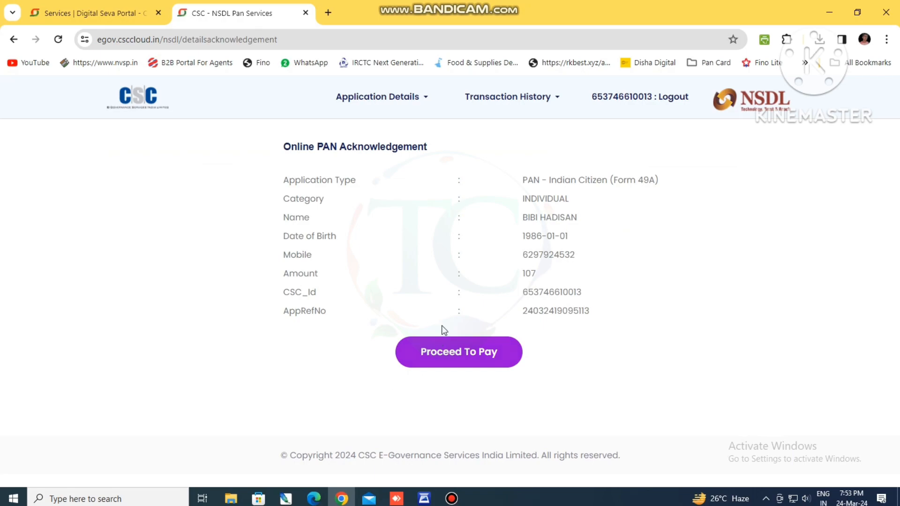
left_click(455, 363)
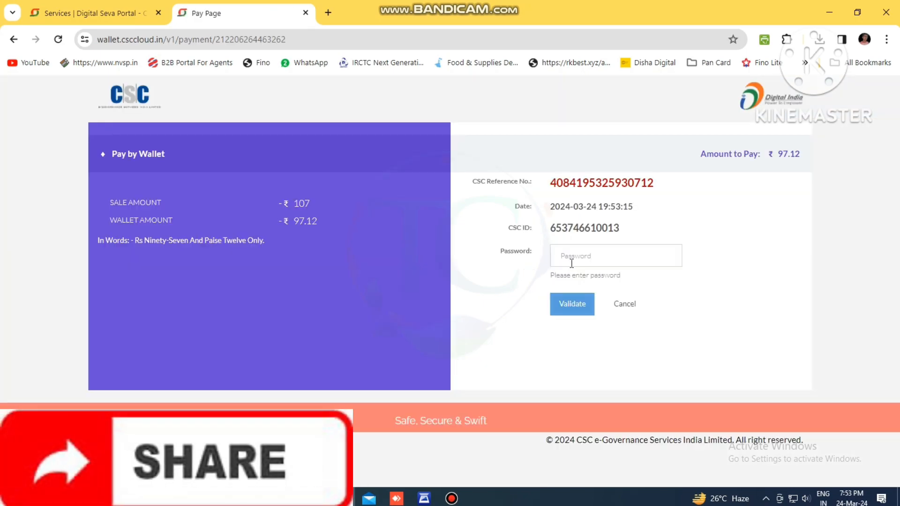
Step: Enter the CSC account password on the wallet payment page and validate it
left_click(572, 259)
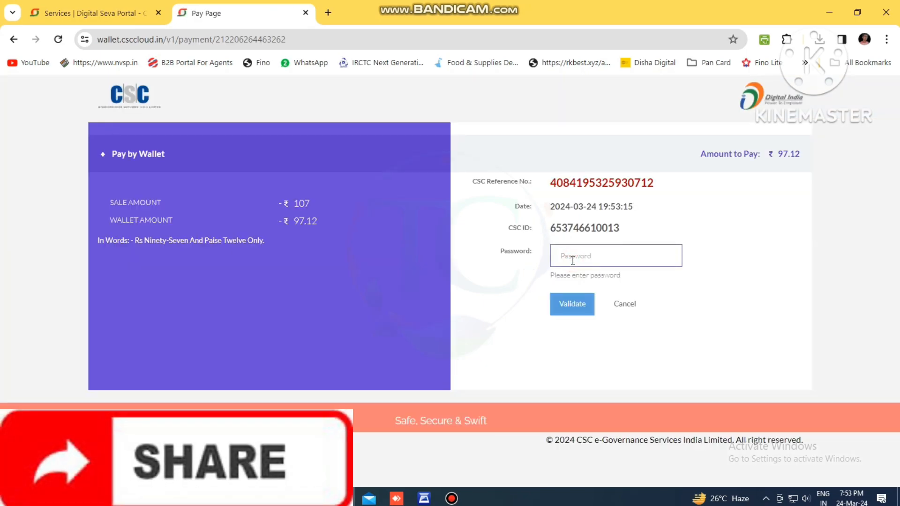
type("••")
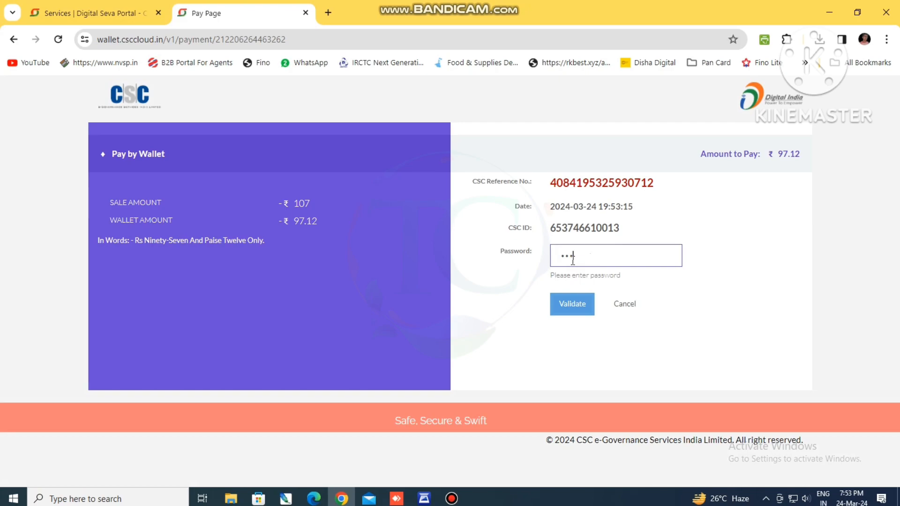
type("•••••••")
left_click(571, 309)
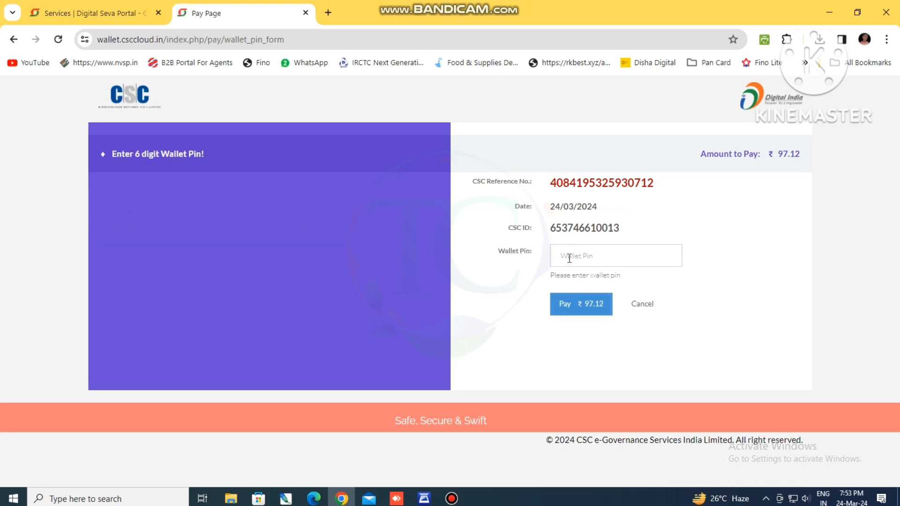
Step: Enter the wallet PIN to pay the ₹97.12 application fee, and proceed to the NSDL portal
left_click(570, 263)
type("••")
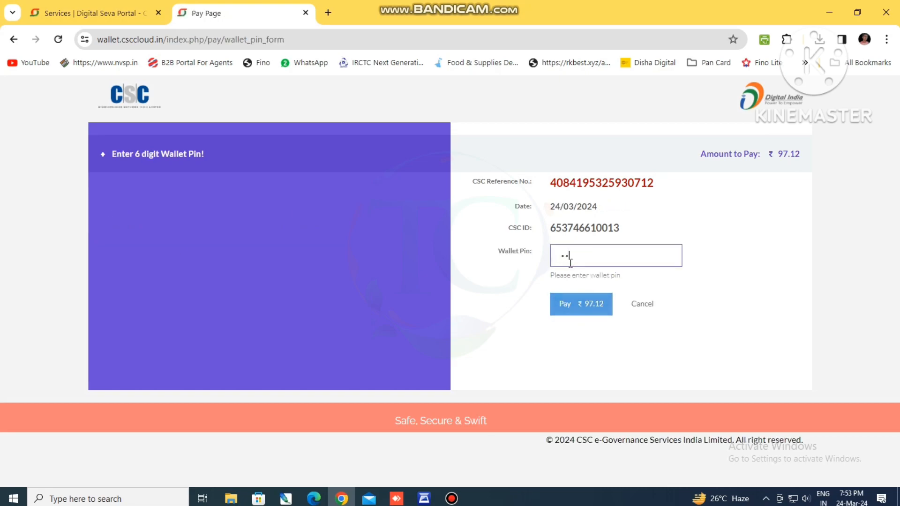
type("••••")
left_click(581, 309)
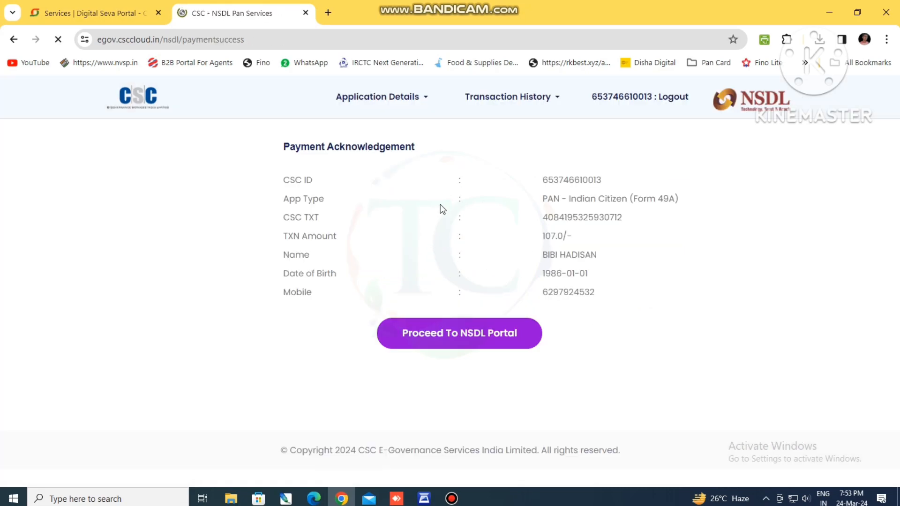
left_click(470, 340)
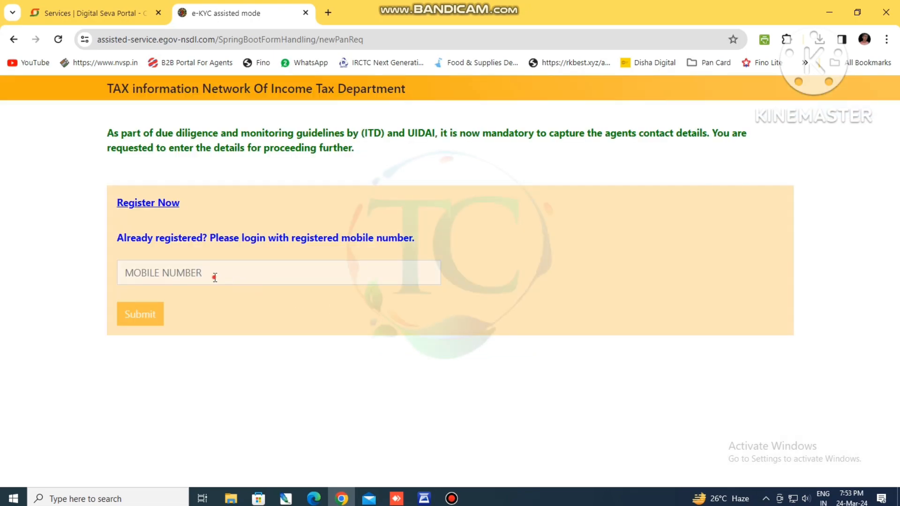
Step: Try to log in to the NSDL agent page with the agent's mobile number
left_click(215, 278)
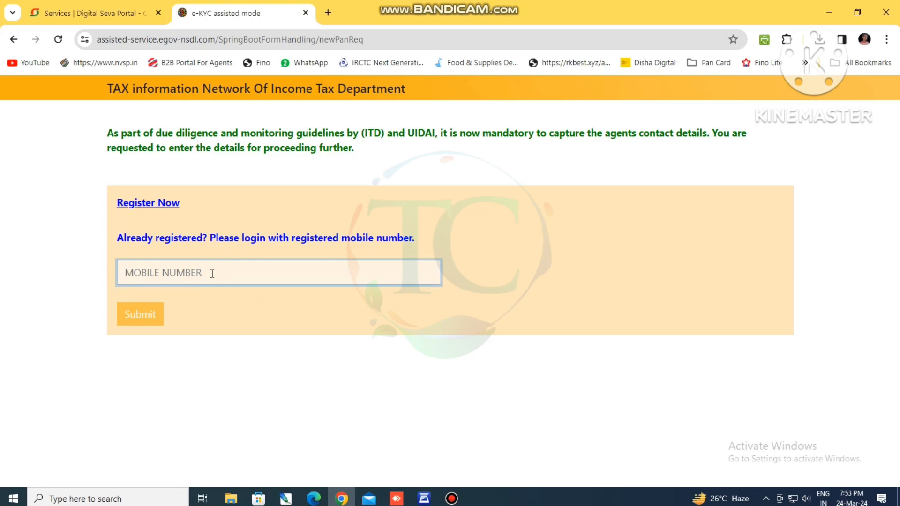
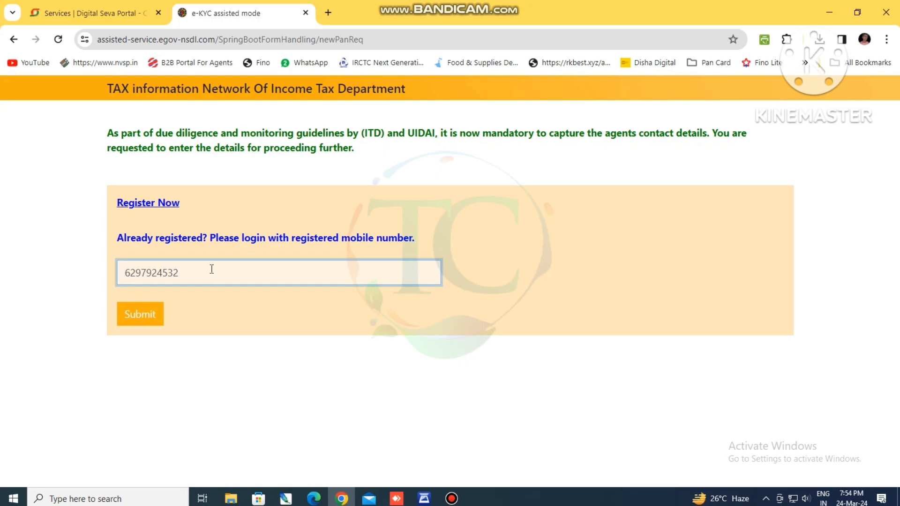
left_click(137, 318)
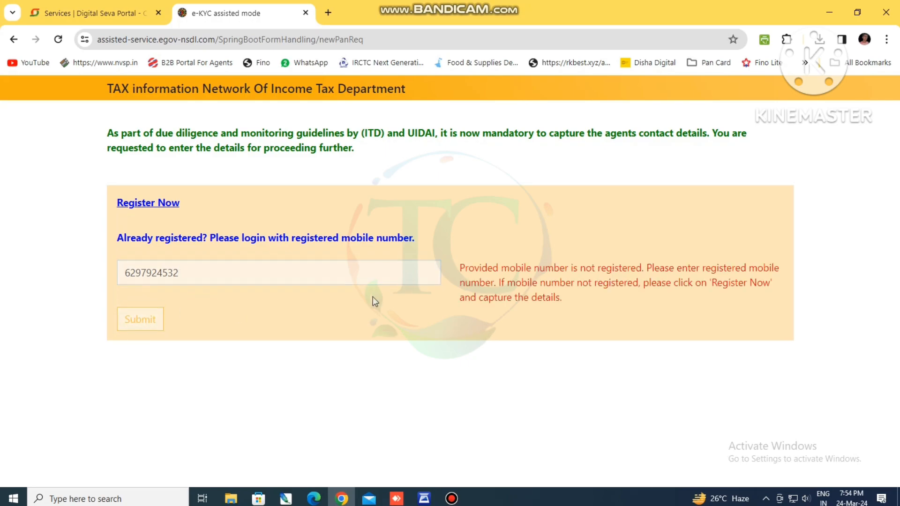
Step: Clear the mobile number from the agent login and open the new agent registration form
left_click(297, 274)
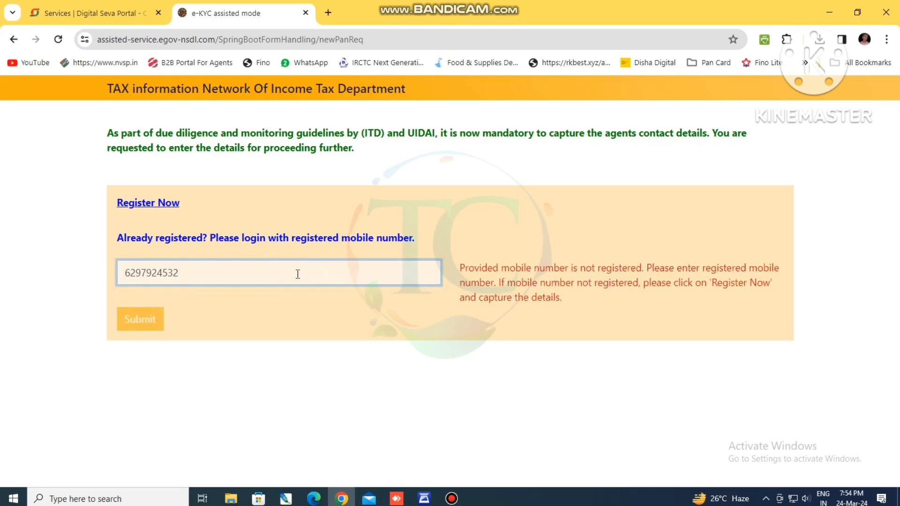
key("BackSpace")
key("BackSpace")
key("BackSpace")
key("BackSpace")
key("BackSpace")
key("BackSpace")
key("BackSpace")
key("BackSpace")
key("BackSpace")
key("BackSpace")
type("964")
key("BackSpace")
key("BackSpace")
key("BackSpace")
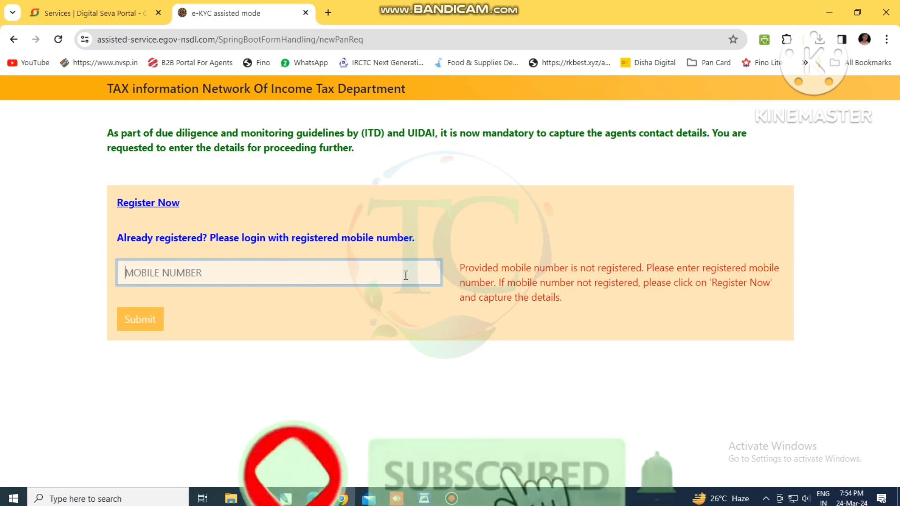
left_click(145, 206)
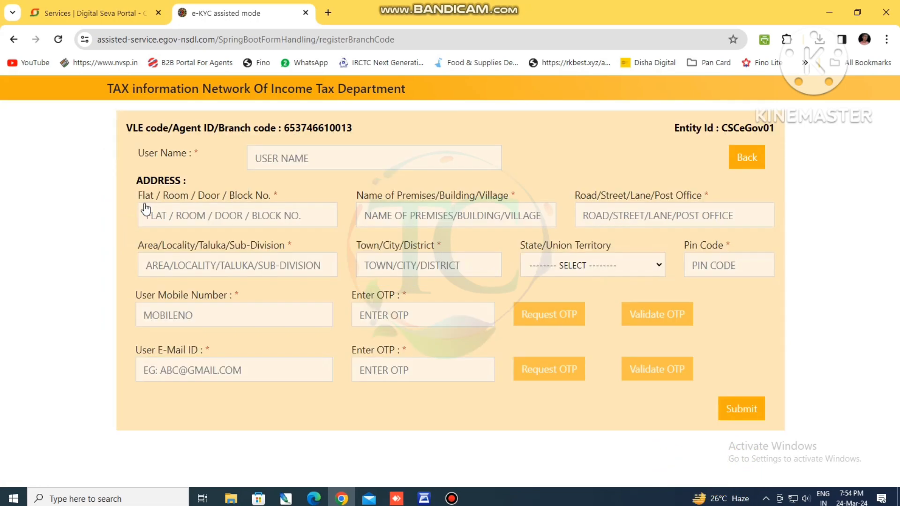
Step: Try to use a copy of the VLE code as the user name in the registration form
left_click(283, 161)
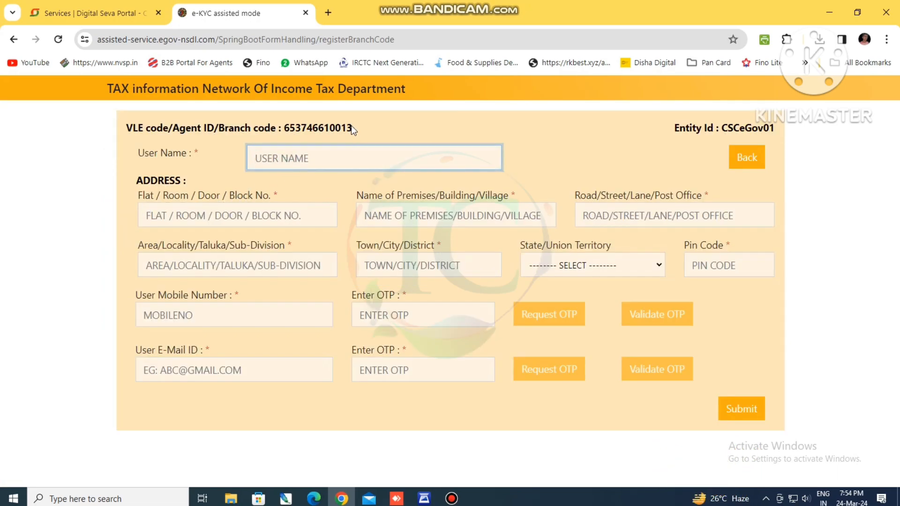
left_click_drag(353, 128, 347, 129)
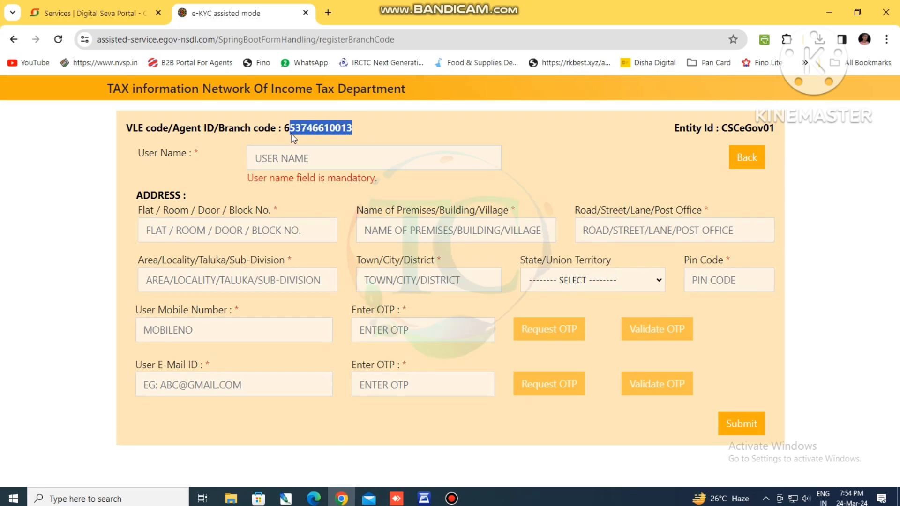
left_click(287, 164)
key("ctrl+v")
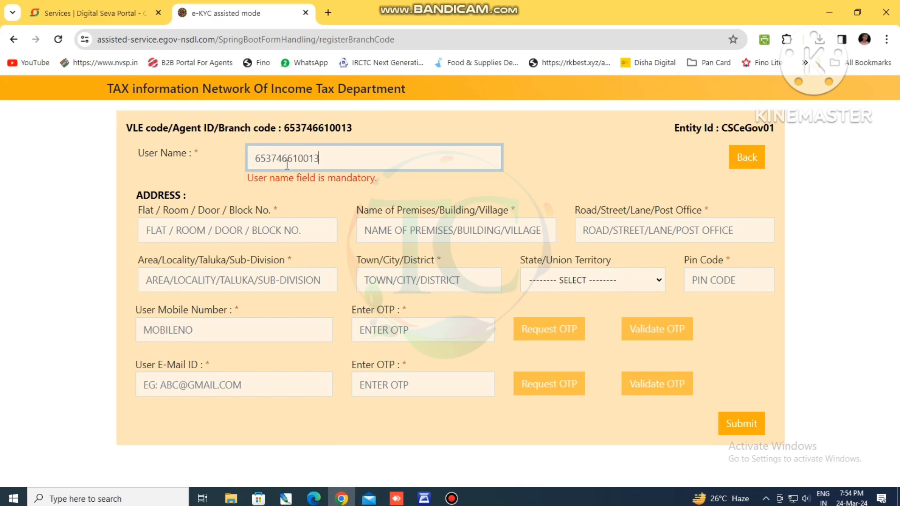
left_click(391, 202)
left_click(352, 167)
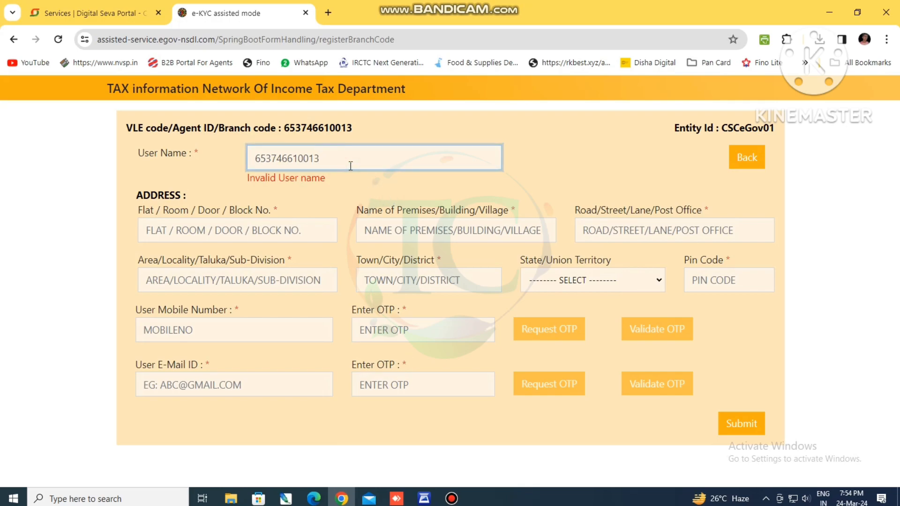
Step: Replace the user name in the registration form with the agent's full name in capitals
key("BackSpace")
key("BackSpace")
key("BackSpace")
key("BackSpace")
key("BackSpace")
key("BackSpace")
key("BackSpace")
key("BackSpace")
key("BackSpace")
key("BackSpace")
key("BackSpace")
key("BackSpace")
left_click(353, 179)
Step: Fill in the agent's full address, including state and pin code, and the agent's mobile number
left_click(248, 215)
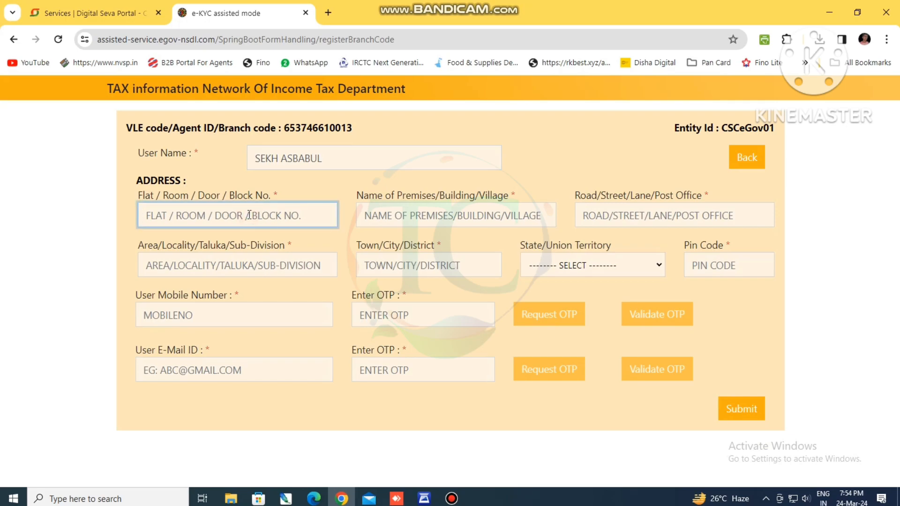
type("RATUA 1")
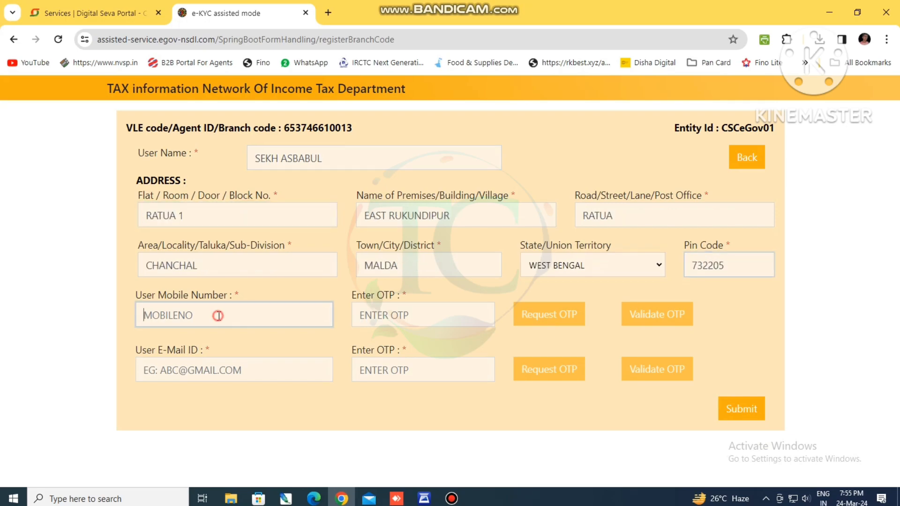
left_click(217, 315)
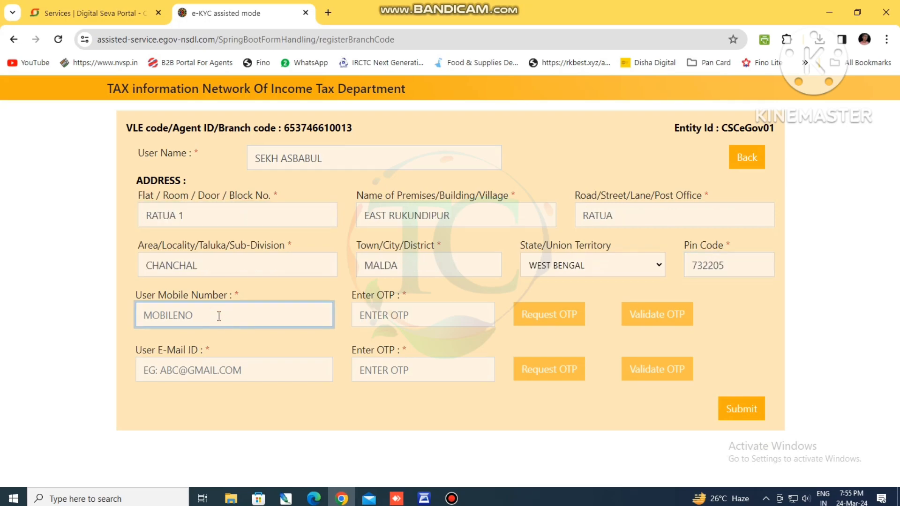
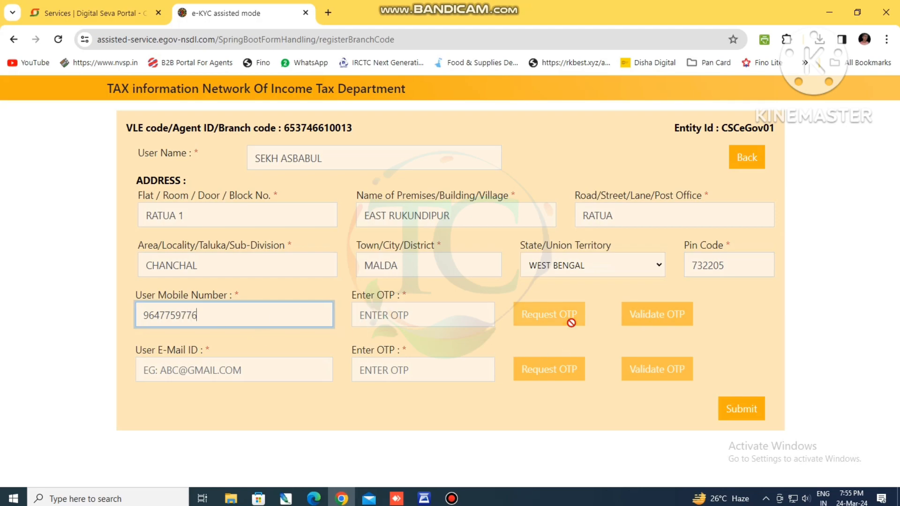
left_click(417, 321)
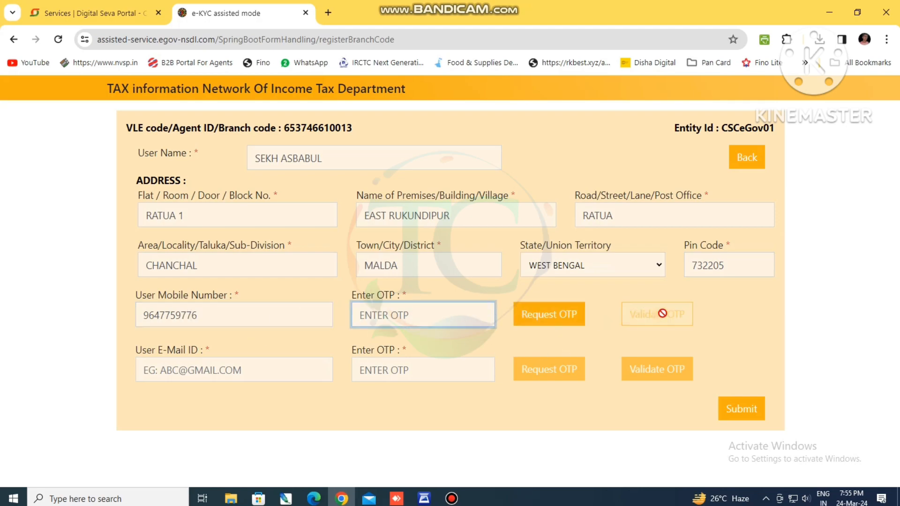
Step: Fill in the agent's e-mail address in the registration form
left_click(273, 371)
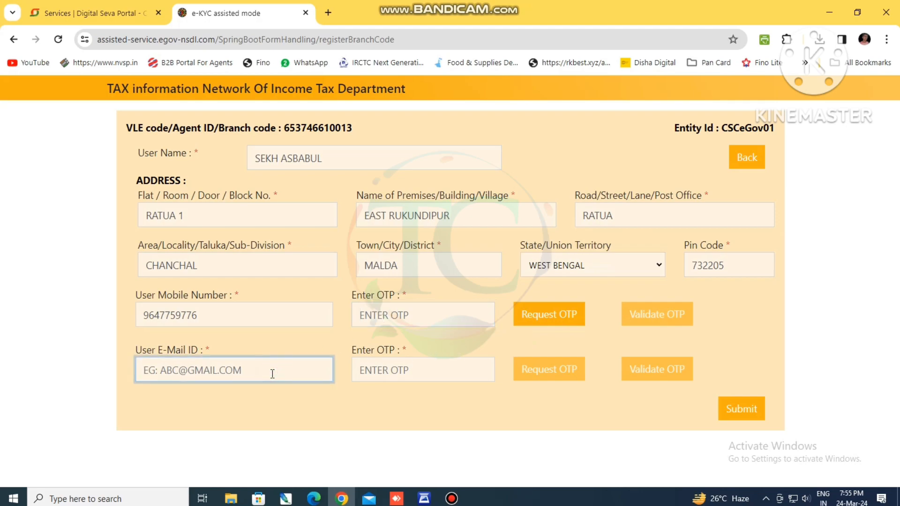
type("SKT")
key("BackSpace")
key("BackSpace")
key("BackSpace")
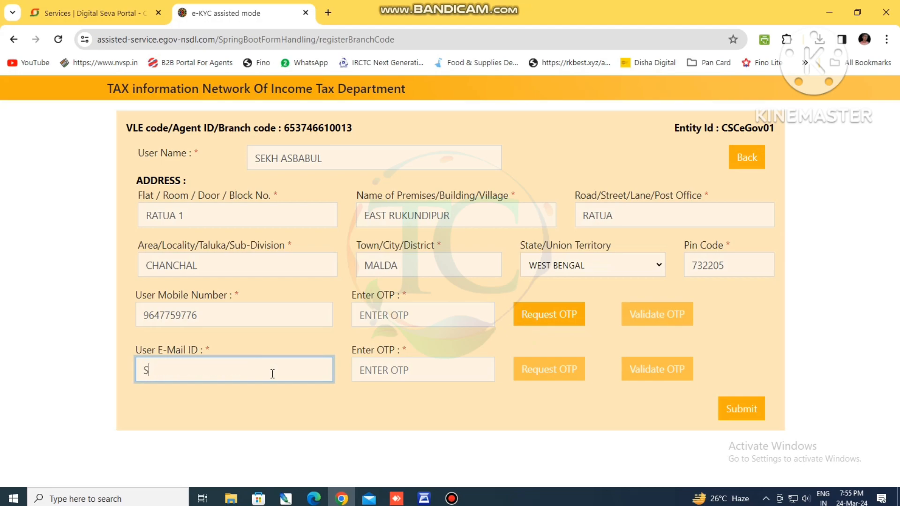
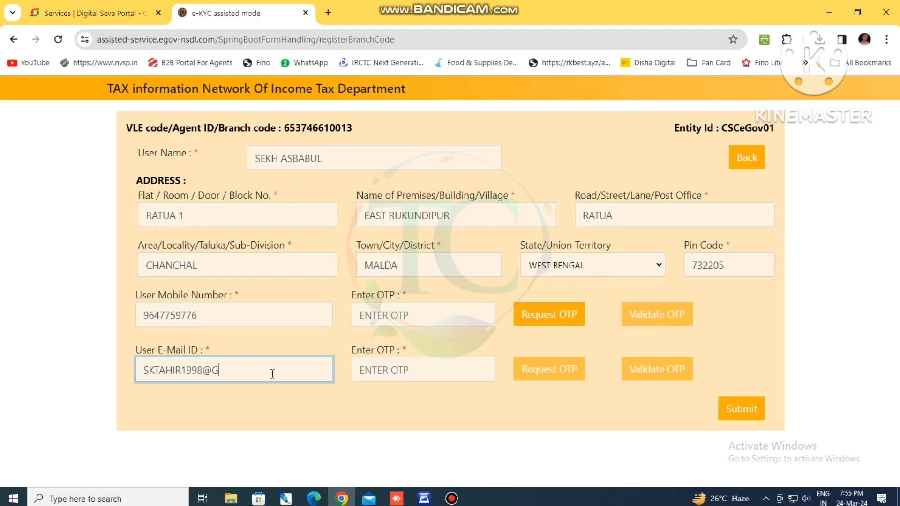
left_click(393, 390)
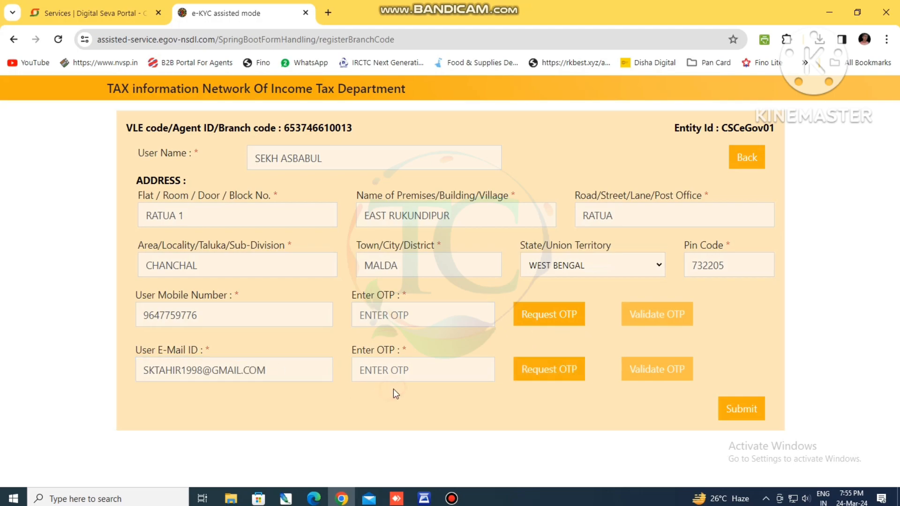
Step: Request OTPs for both the agent's mobile number and e-mail address
left_click(405, 374)
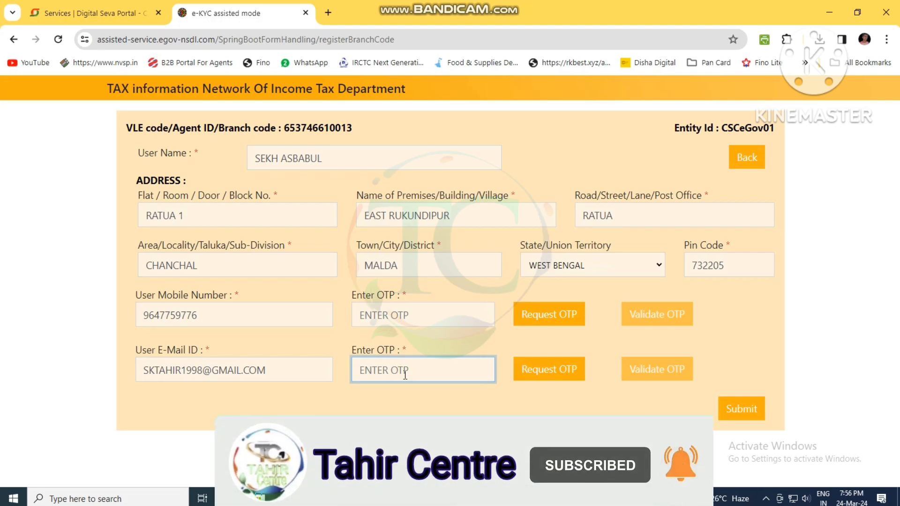
left_click(537, 319)
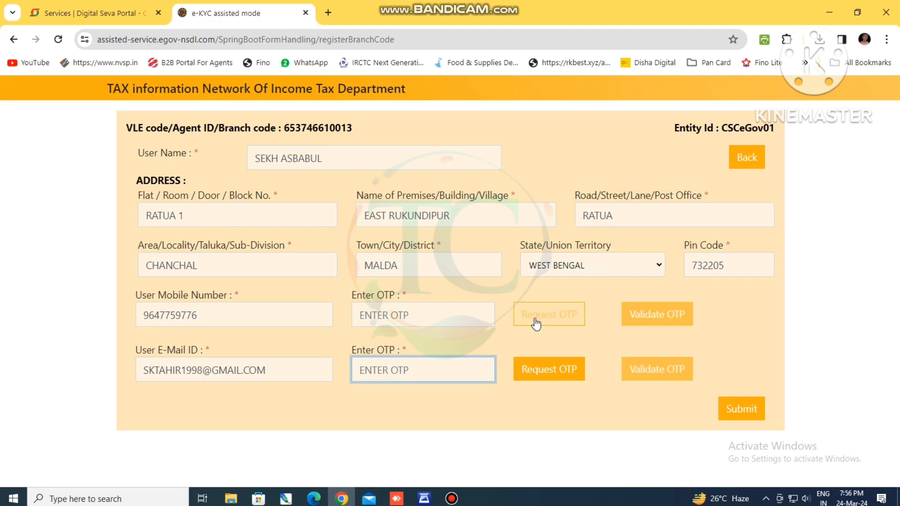
left_click(426, 316)
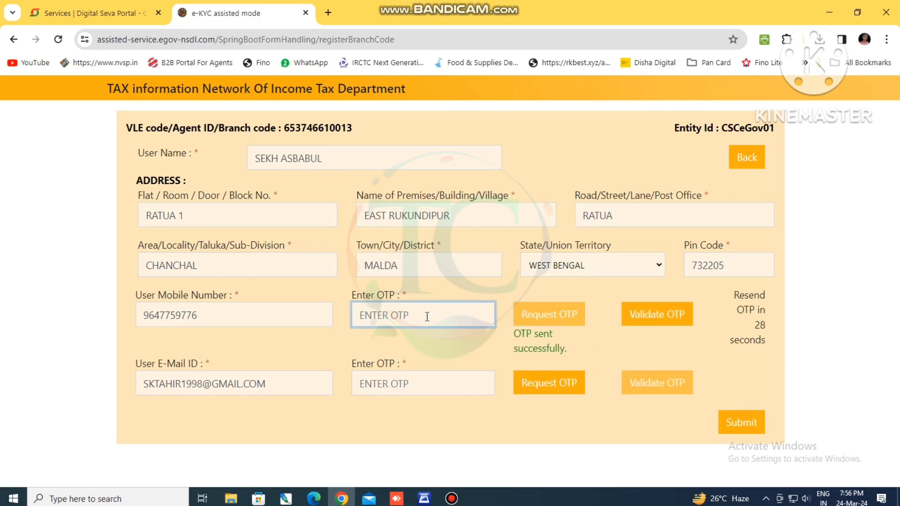
left_click(548, 383)
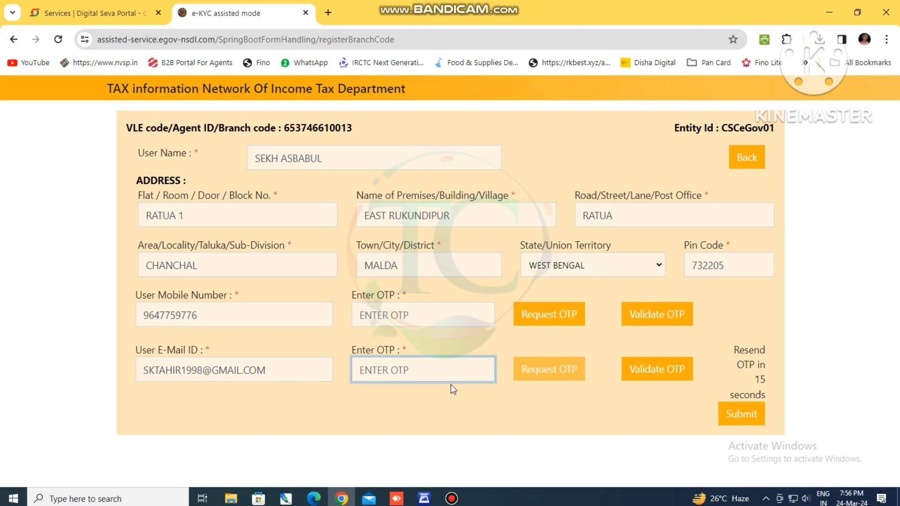
Step: Enter the OTP received for the agent's e-mail address and validate it
left_click(666, 378)
Step: Try to validate the agent's mobile number with the same OTP as the e-mail address
left_click(438, 320)
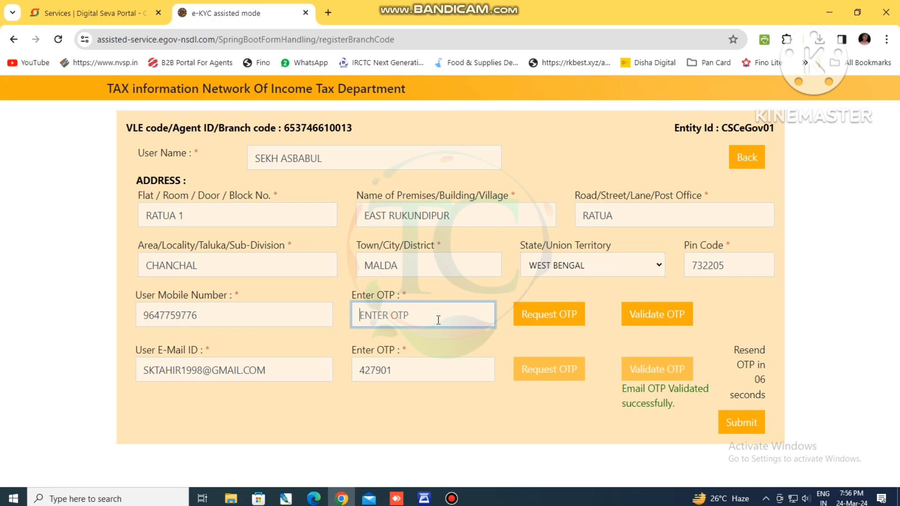
left_click(637, 318)
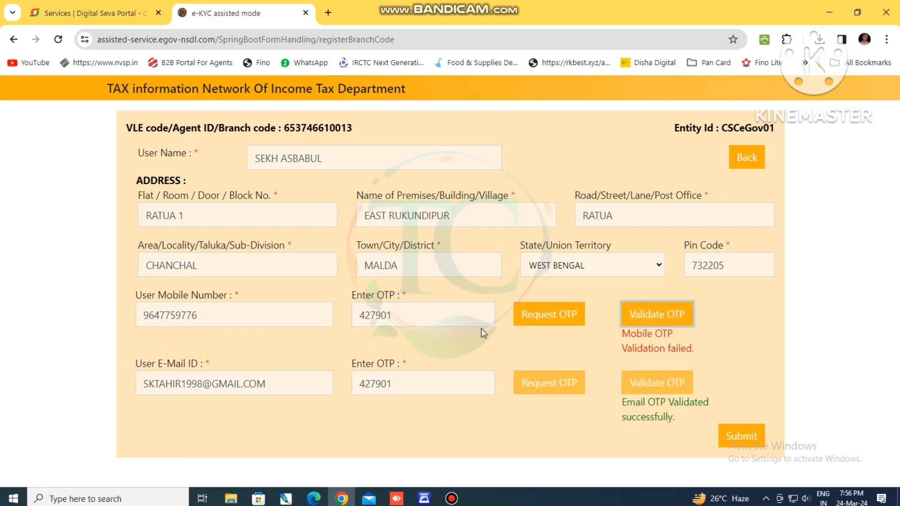
Step: Request a new mobile OTP, replace the old code with the received one, and validate it
left_click(441, 317)
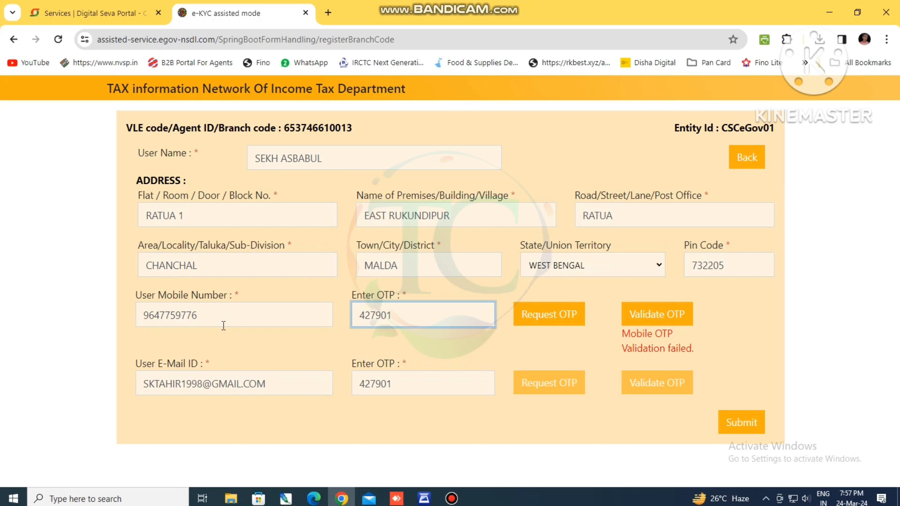
left_click(562, 320)
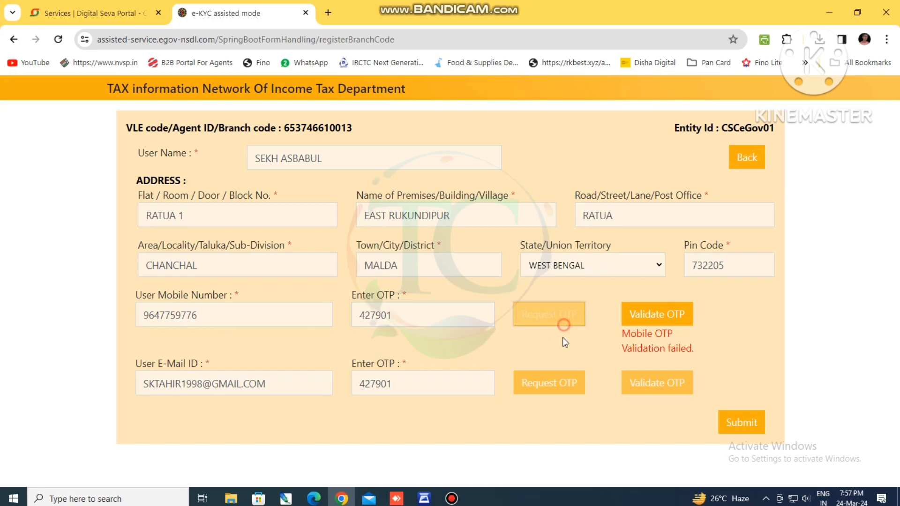
left_click(416, 319)
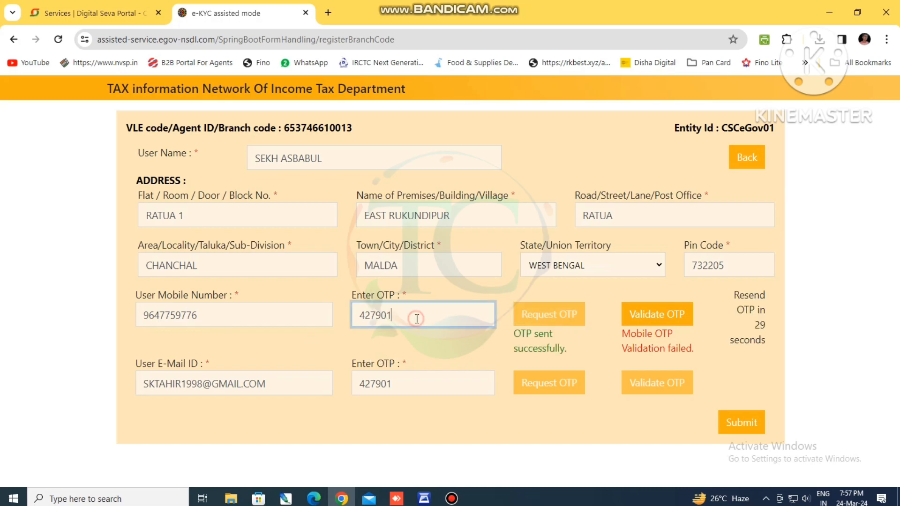
key("BackSpace")
key("BackSpace")
key("BackSpace")
key("BackSpace")
key("BackSpace")
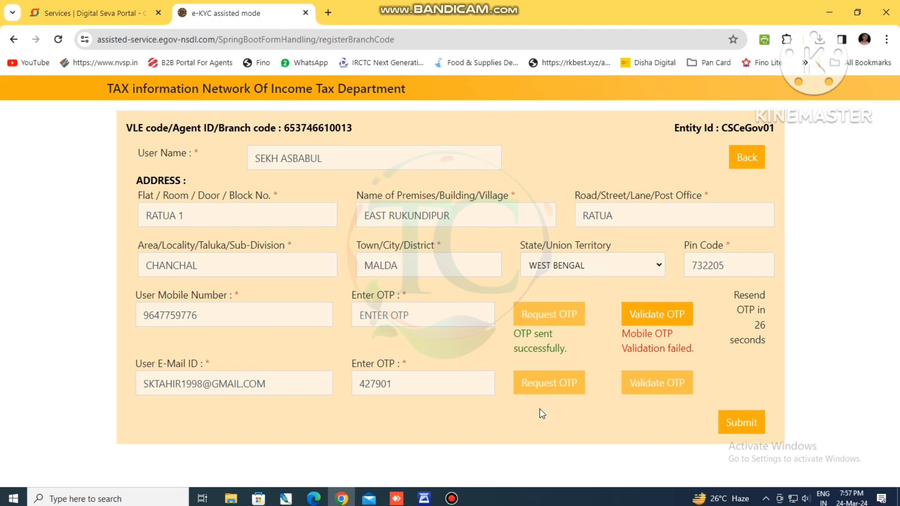
left_click(416, 317)
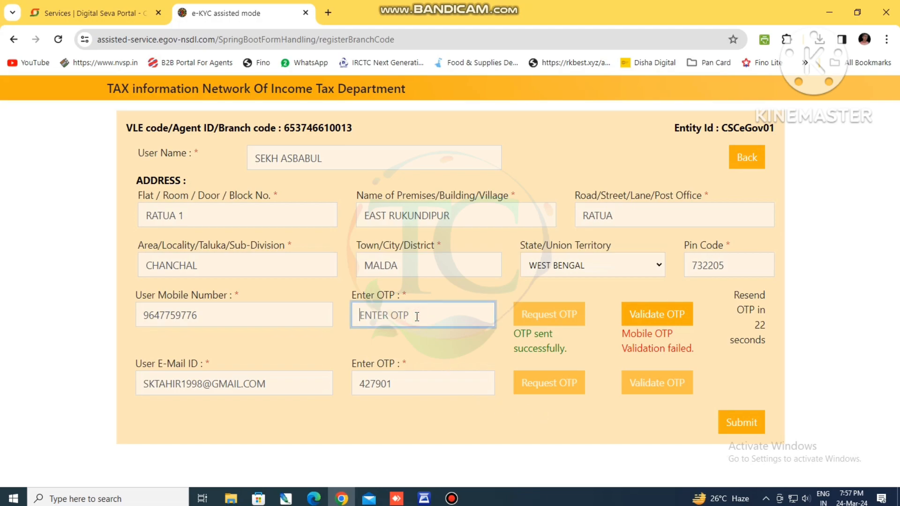
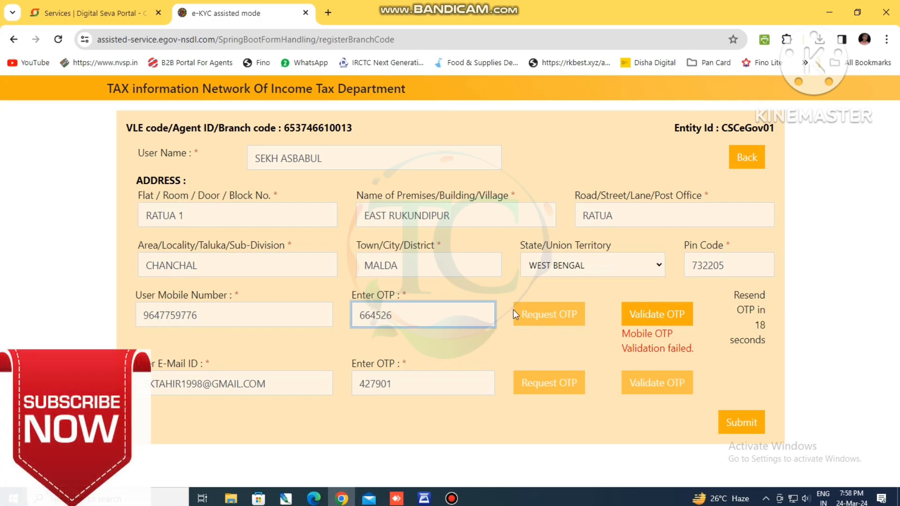
left_click(644, 317)
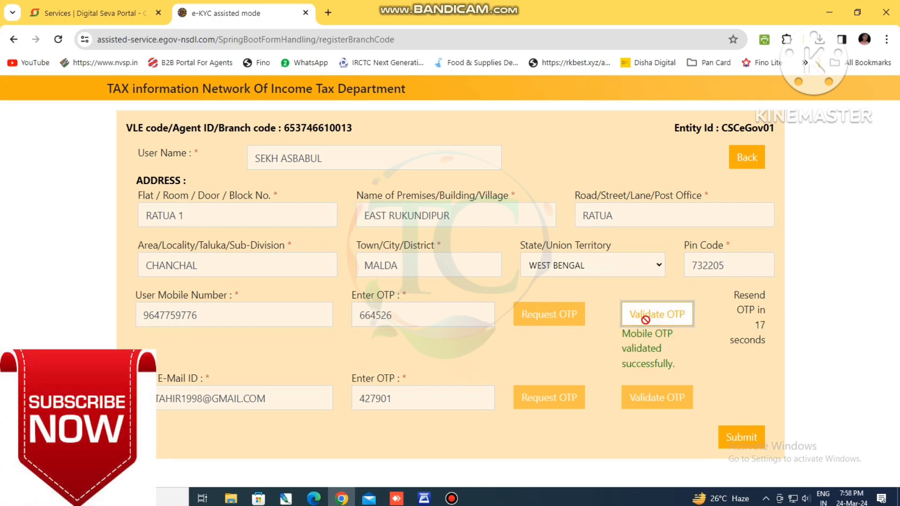
Step: Submit the agent registration form and choose to retry the PAN application from the status page
left_click(742, 440)
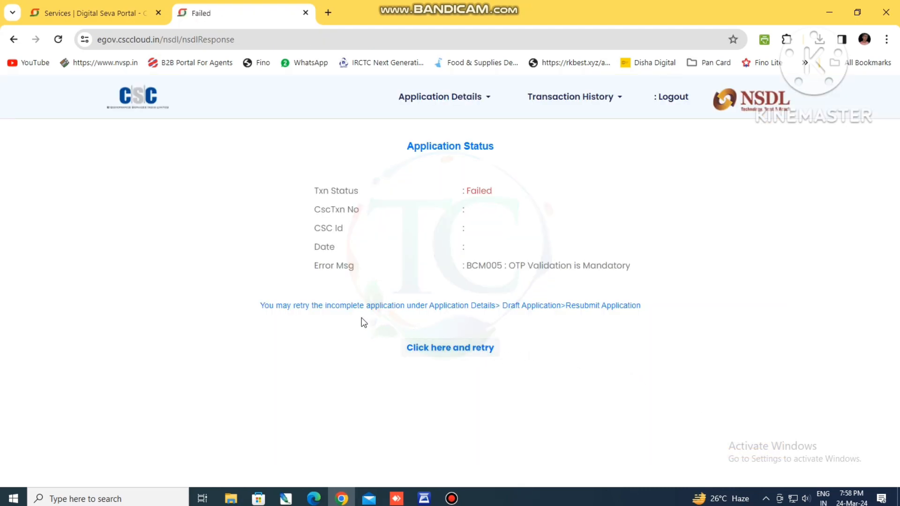
left_click(456, 354)
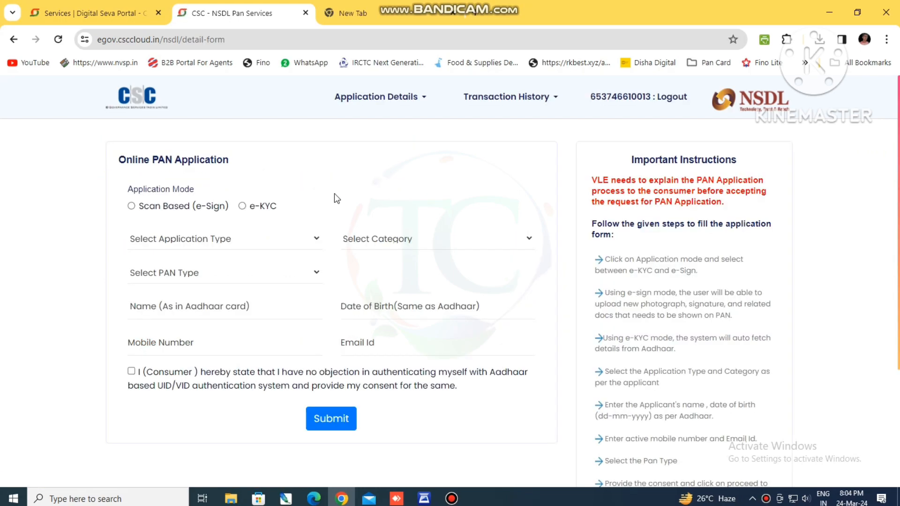
Step: Open the draft applications, resubmit the pending PAN application, and proceed to the NSDL portal
left_click(403, 97)
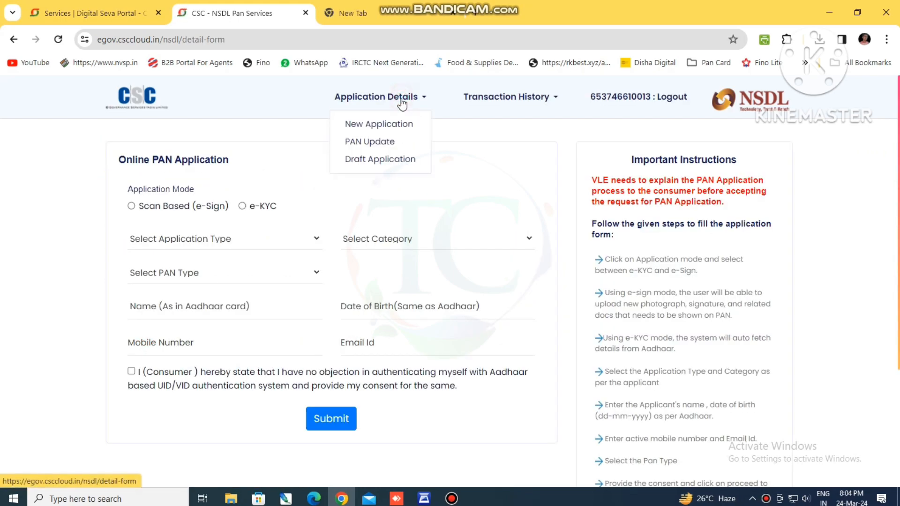
left_click(382, 160)
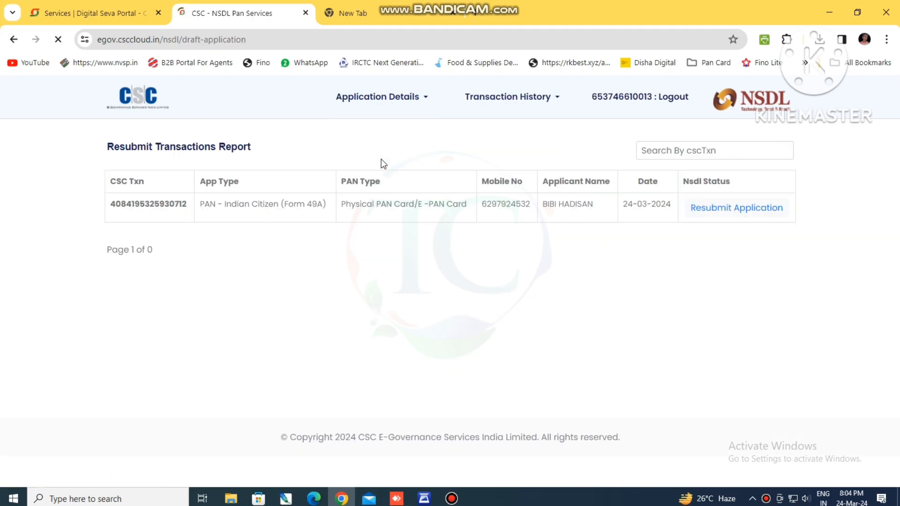
left_click(714, 217)
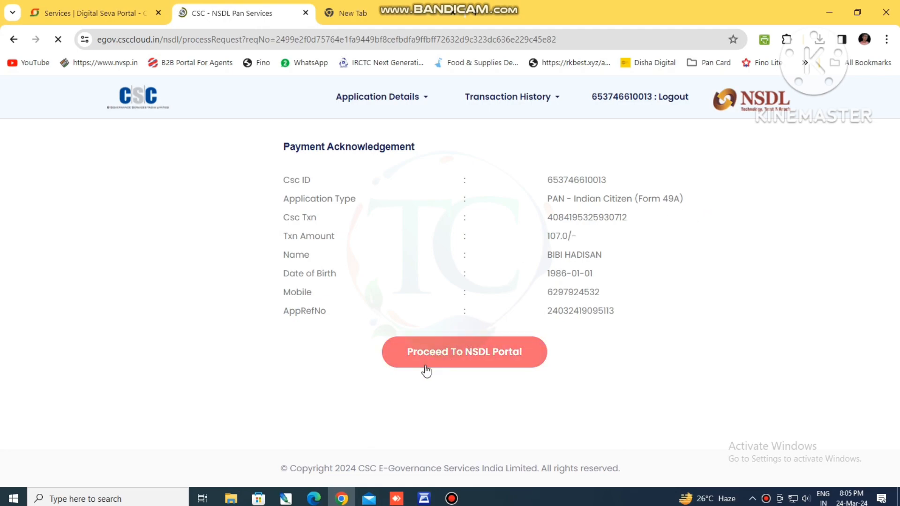
left_click(476, 362)
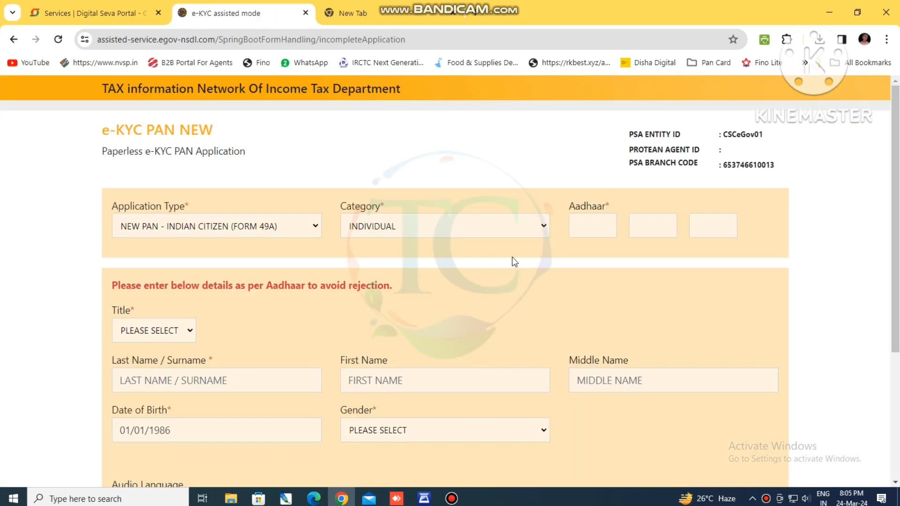
Step: Enter the applicant's Aadhaar number and set the title to SMT in the e-KYC form
left_click(581, 227)
left_click(156, 330)
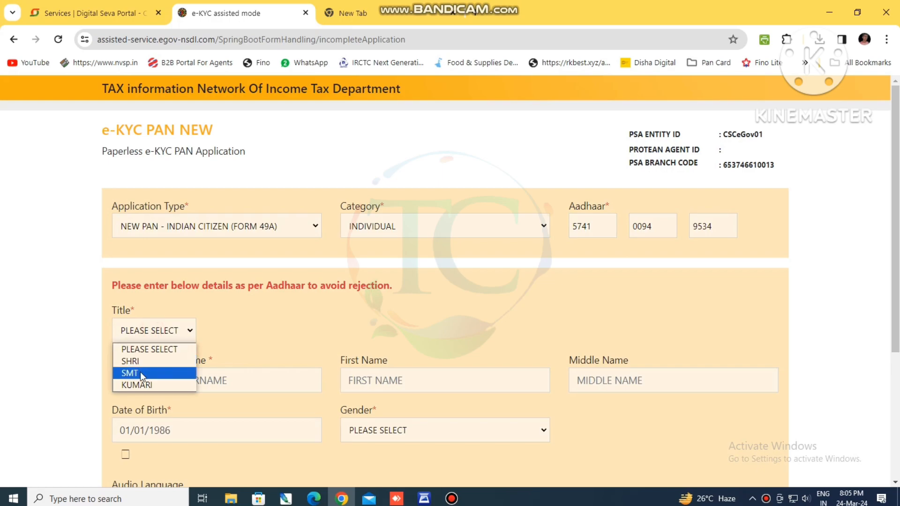
left_click(139, 372)
Step: Fill in the applicant's first name and surname and set the gender to FEMALE
scroll(243, 342, "down", 1)
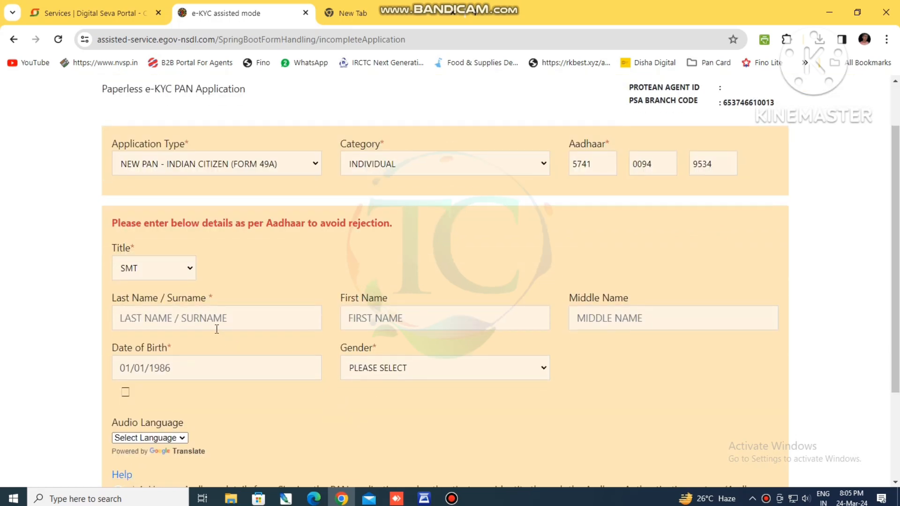
left_click(386, 318)
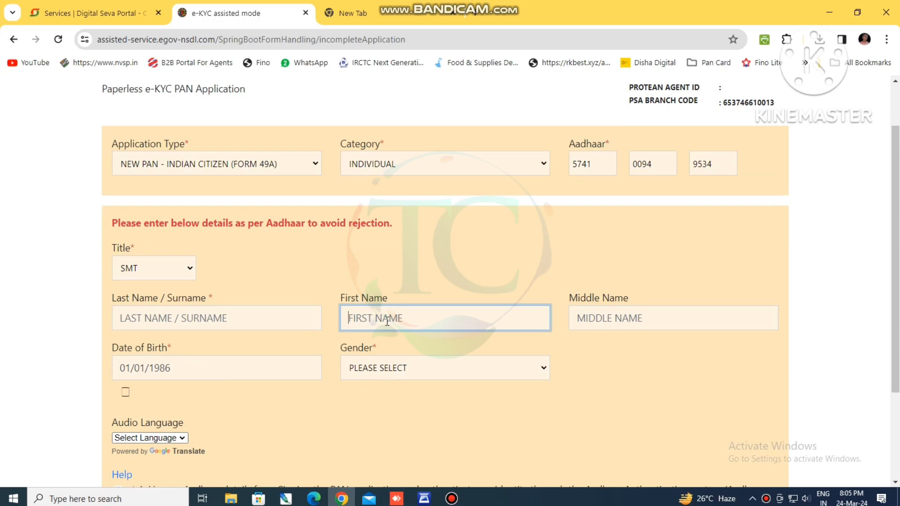
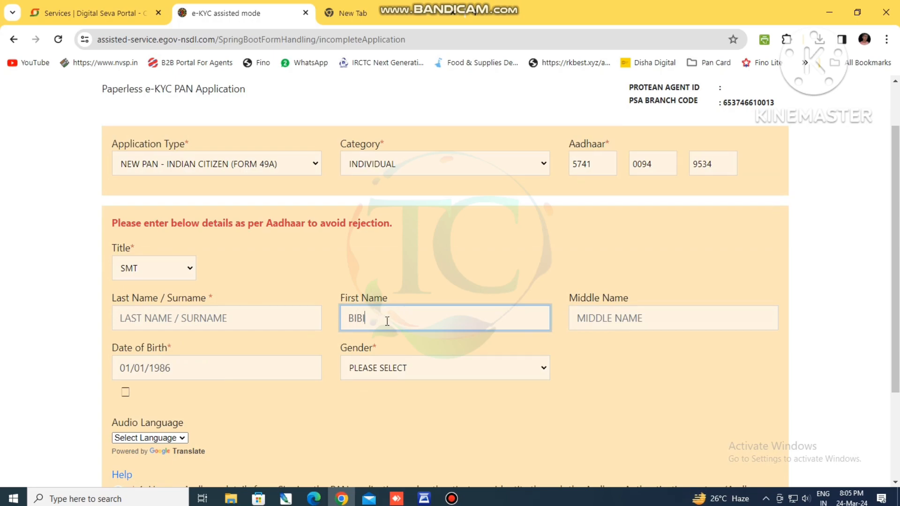
left_click(235, 317)
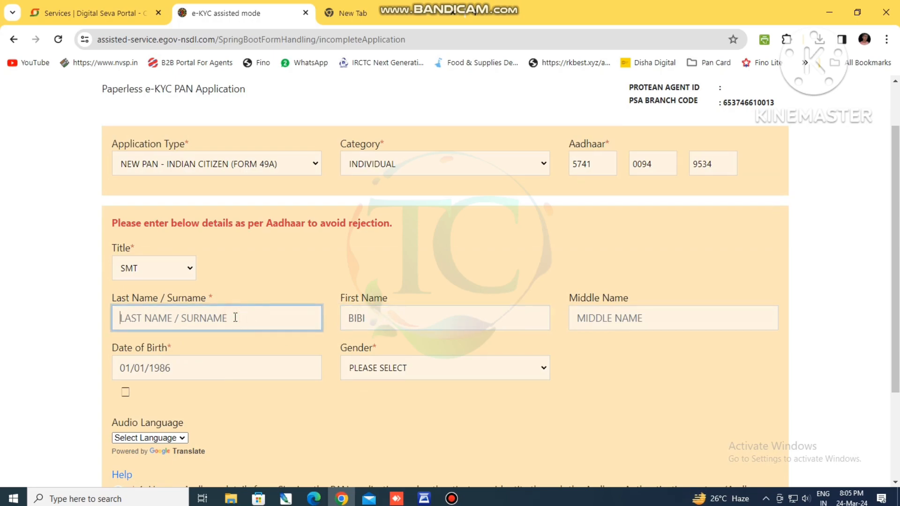
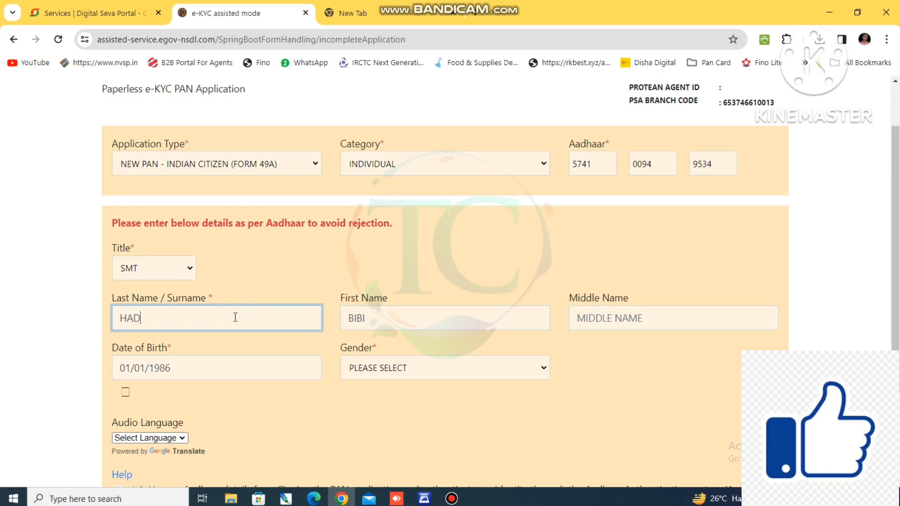
left_click(434, 371)
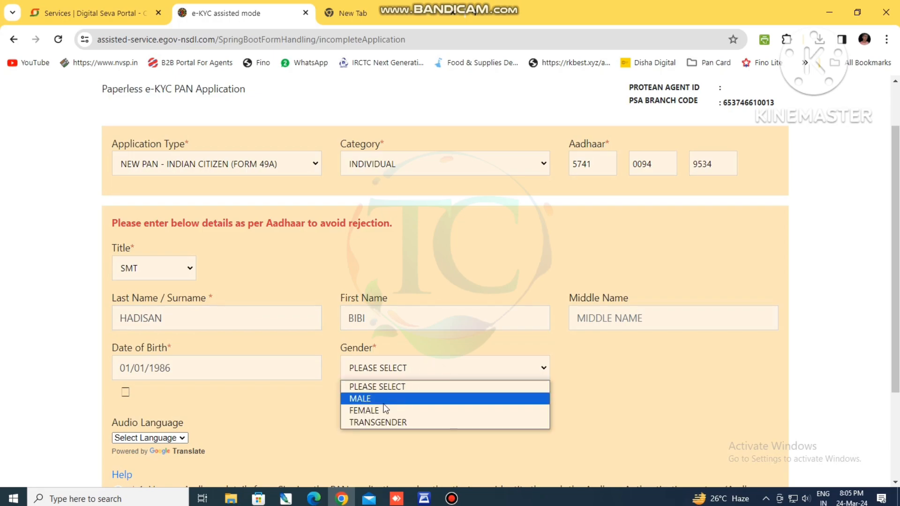
left_click(366, 409)
Step: Set the audio language to English, accept the Aadhaar consent declaration, and submit the e-KYC form
scroll(211, 382, "down", 3)
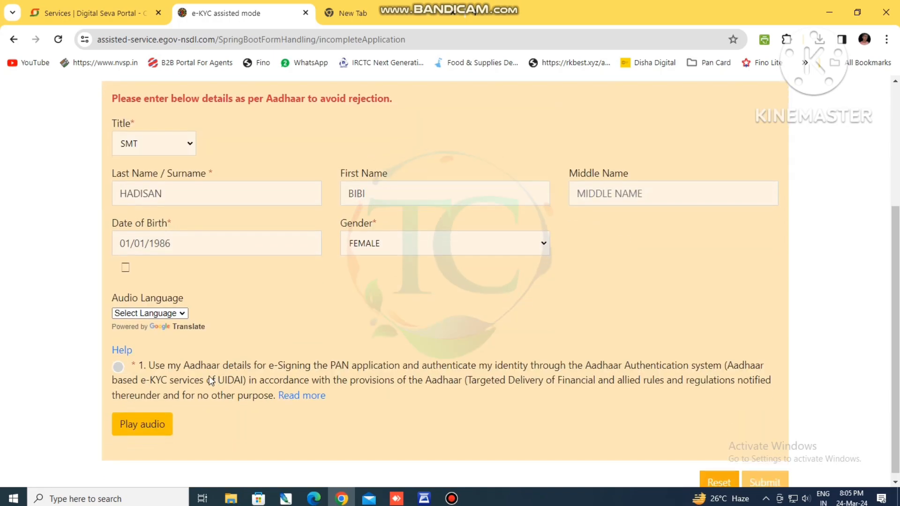
left_click(165, 314)
left_click(129, 333)
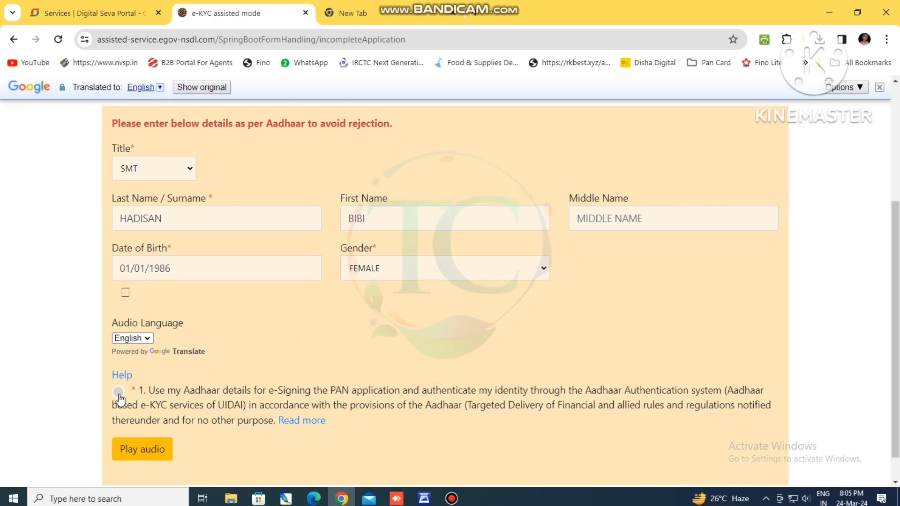
left_click(119, 393)
scroll(243, 366, "down", 1)
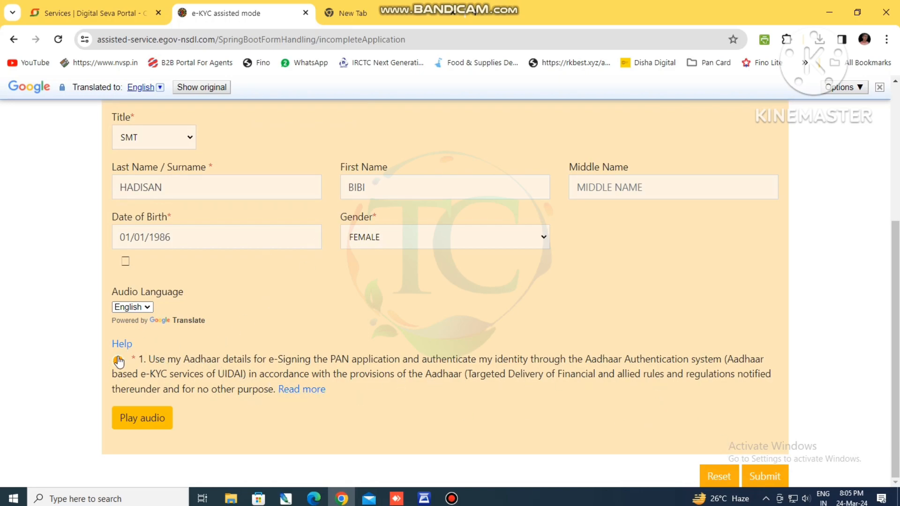
left_click(770, 478)
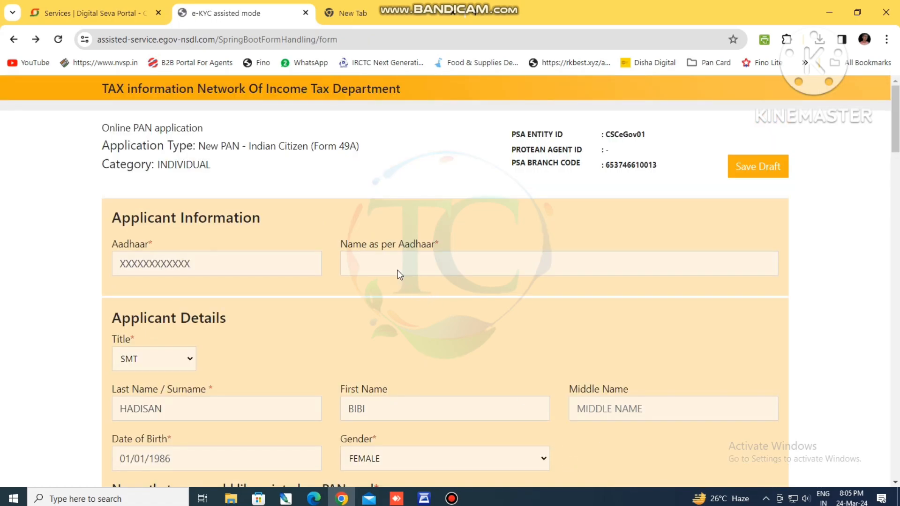
Step: Review the prefilled applicant details and continue to the Parent Details section
scroll(398, 272, "down", 1)
scroll(383, 215, "up", 1)
left_click(380, 201)
scroll(403, 211, "down", 4)
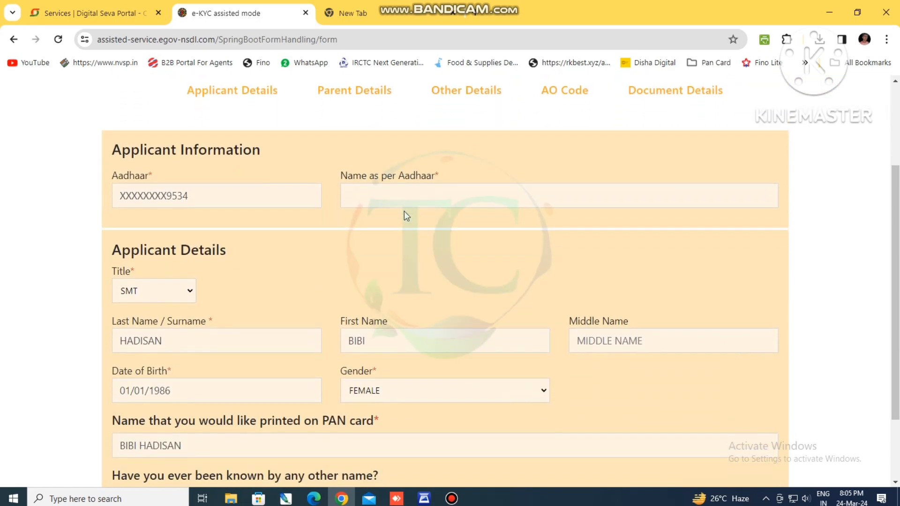
scroll(309, 312, "down", 1)
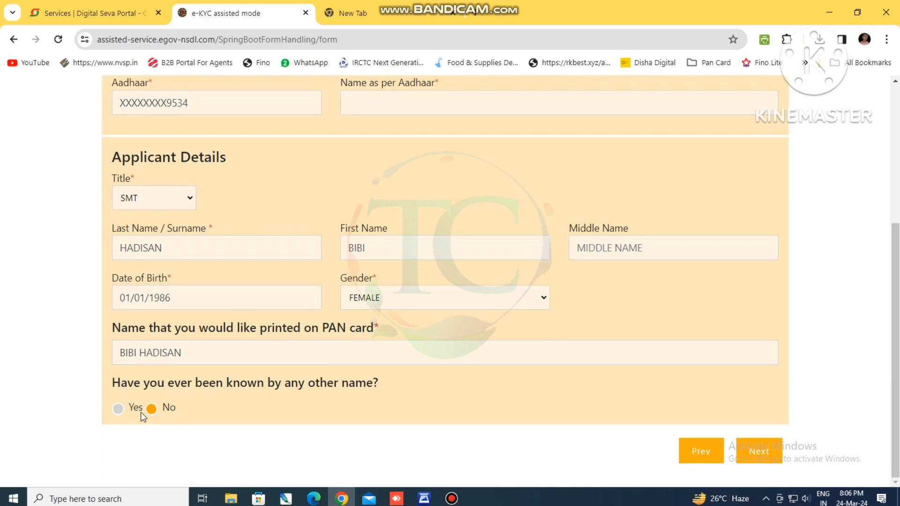
left_click(755, 457)
Step: Answer No to the single-parent mother question and enter the father's first name and surname
scroll(250, 332, "down", 1)
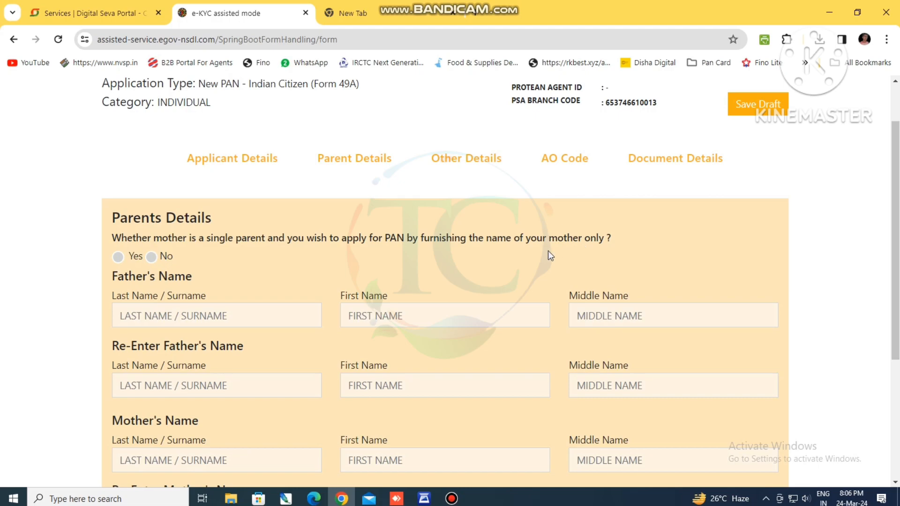
left_click(151, 257)
left_click(381, 322)
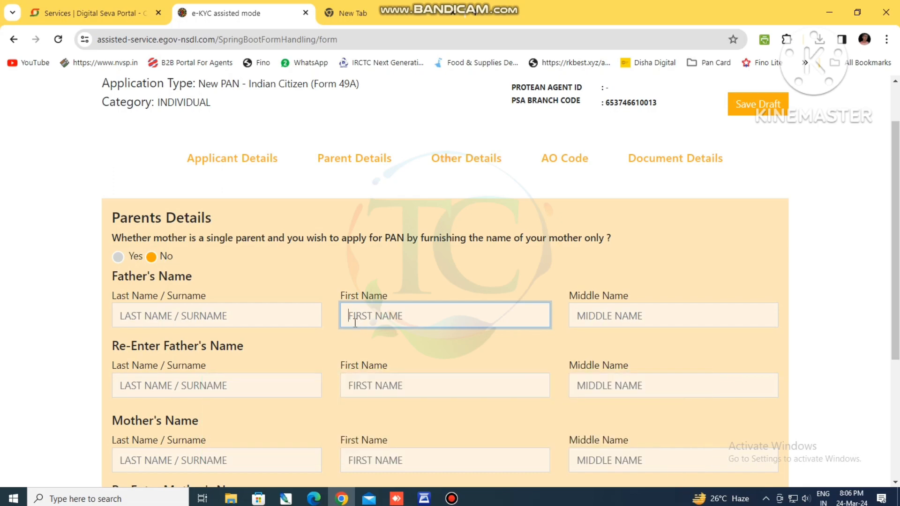
left_click(253, 318)
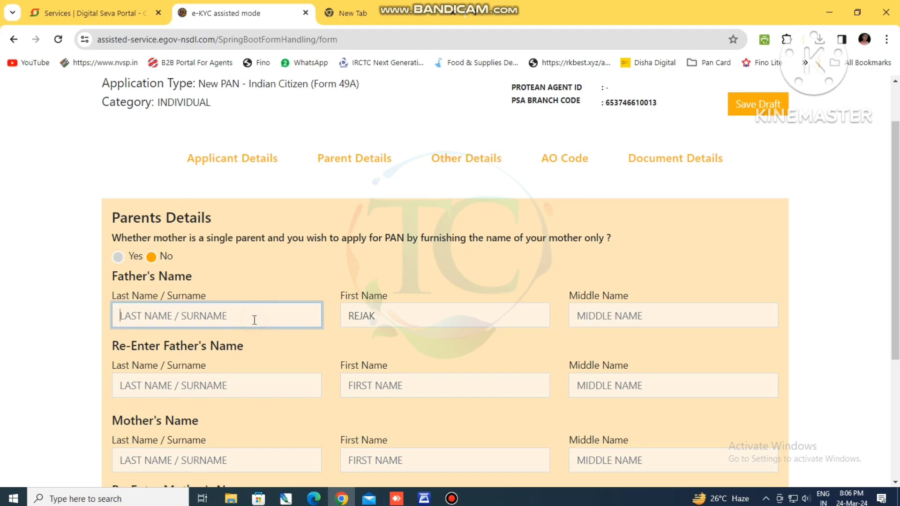
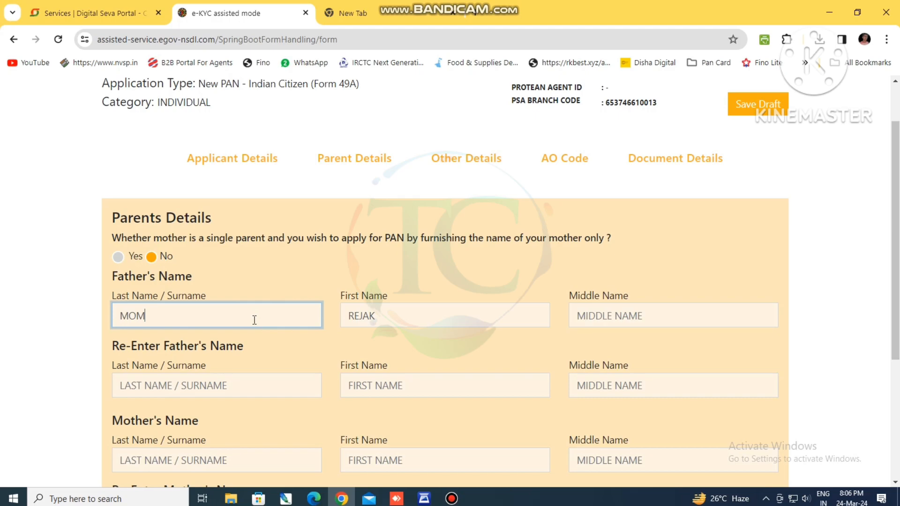
left_click(309, 343)
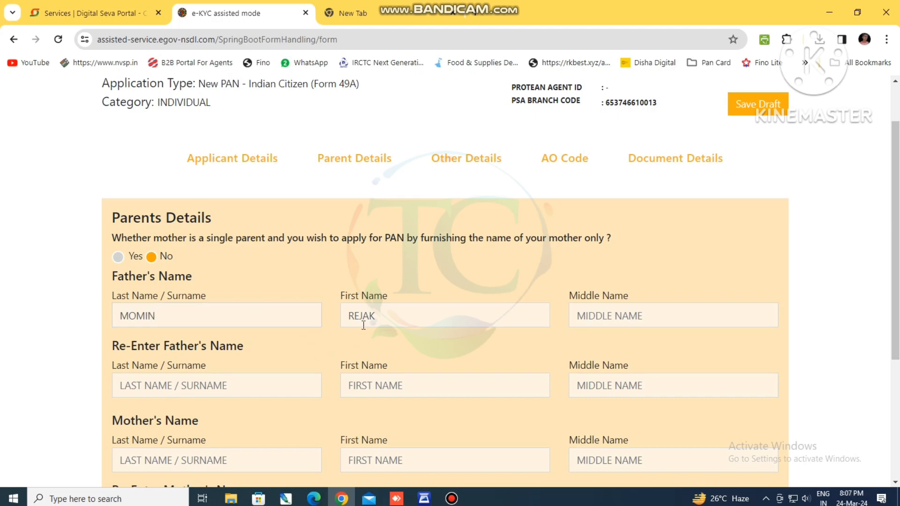
Step: Re-enter the father's first name and surname for confirmation and continue to the Other Details section
scroll(424, 323, "down", 3)
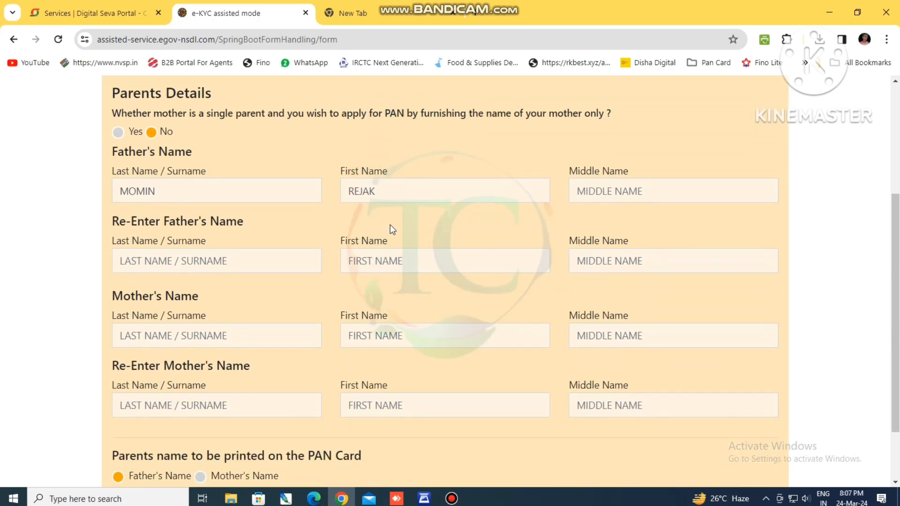
left_click(426, 263)
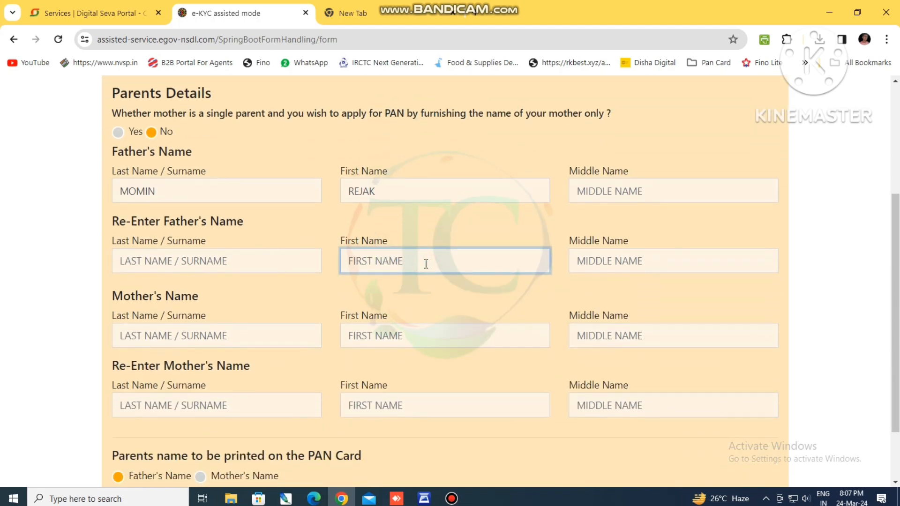
left_click(223, 269)
type("M")
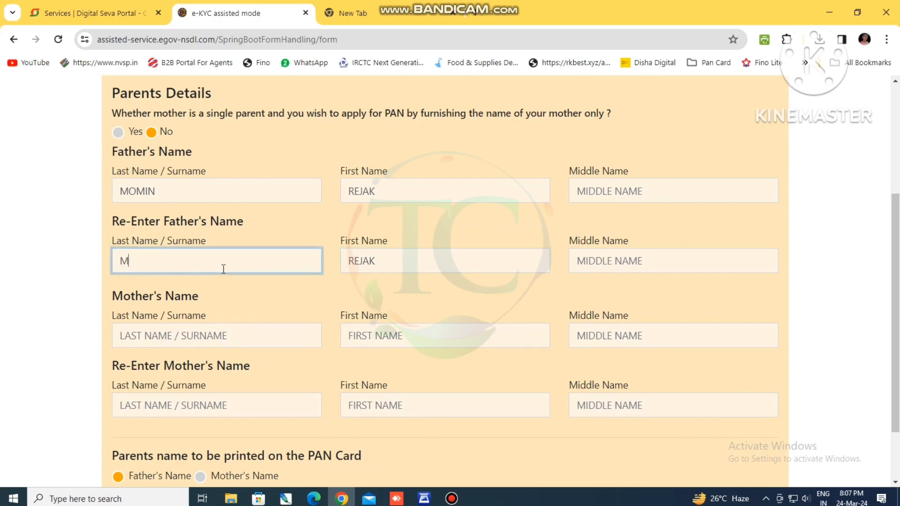
type("OOMIN")
key("BackSpace")
key("BackSpace")
key("BackSpace")
key("BackSpace")
type("MIN")
left_click(301, 296)
scroll(301, 295, "down", 2)
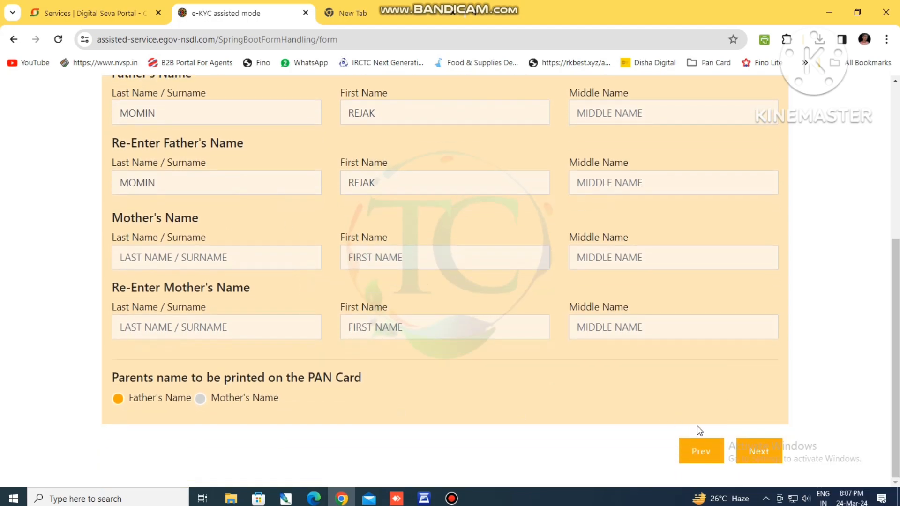
left_click(754, 457)
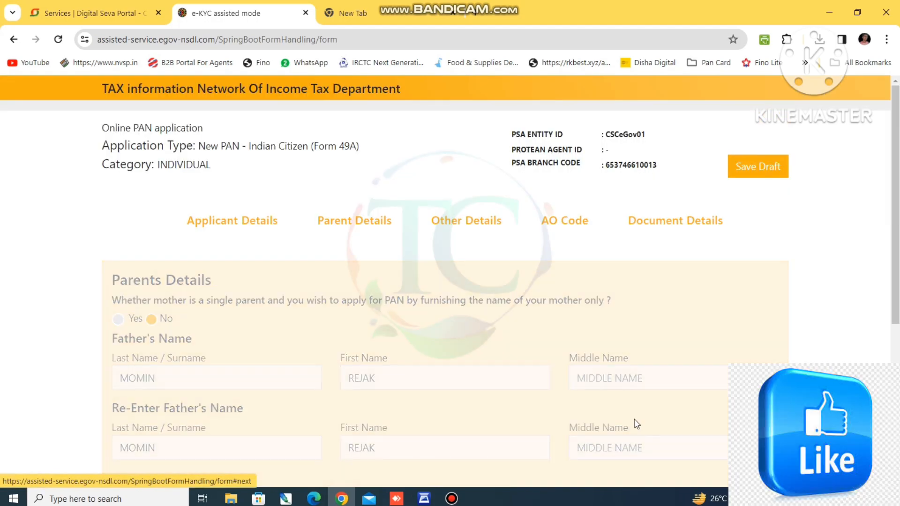
Step: Choose Income from Other sources as the source of income and enter 91 as the area/STD code
scroll(318, 305, "down", 2)
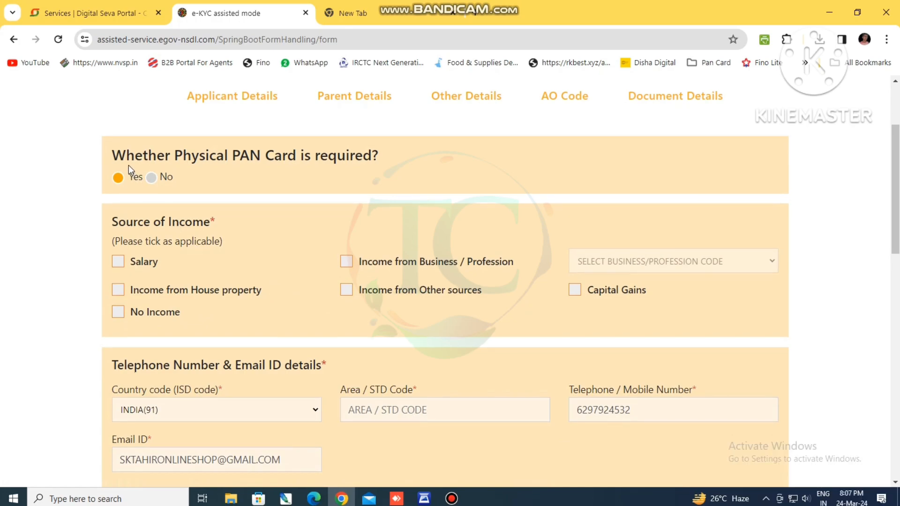
left_click(349, 291)
scroll(485, 292, "down", 1)
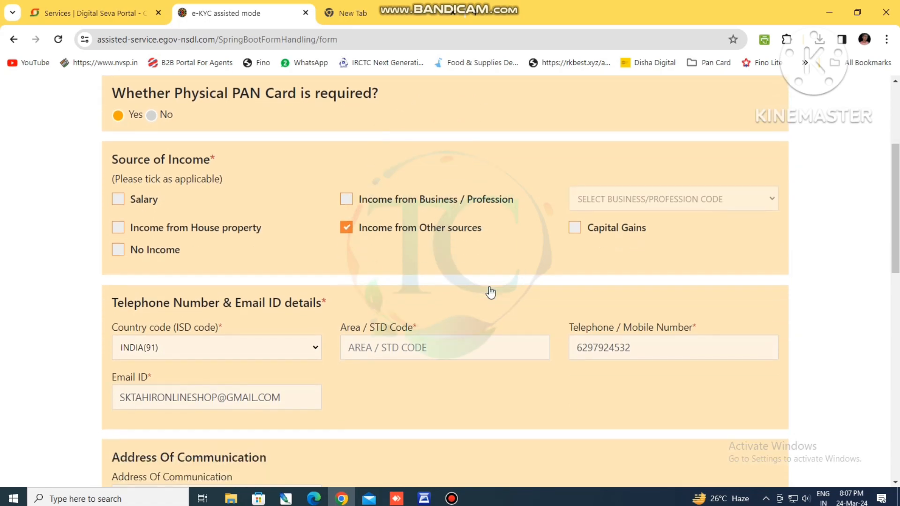
left_click(414, 349)
type("91")
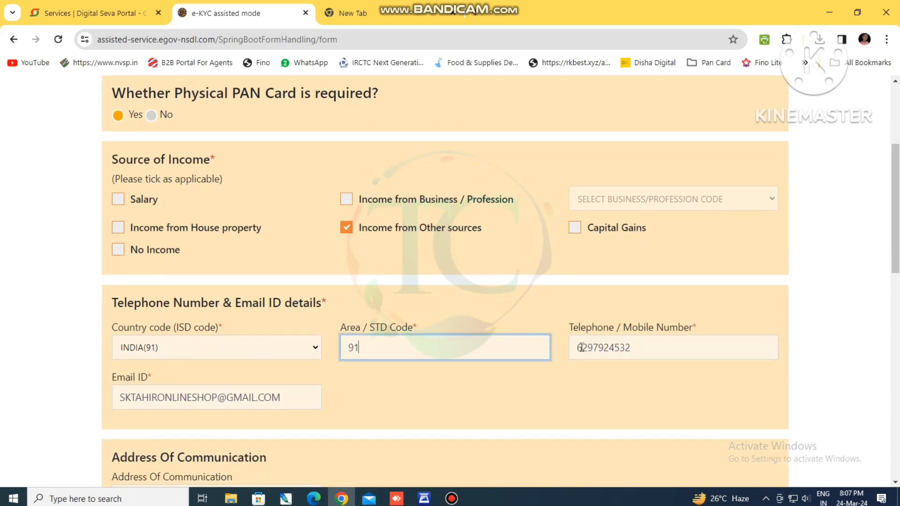
Step: Skip the residence and office address fields and continue to the AO Code section
scroll(271, 384, "down", 1)
scroll(196, 412, "down", 4)
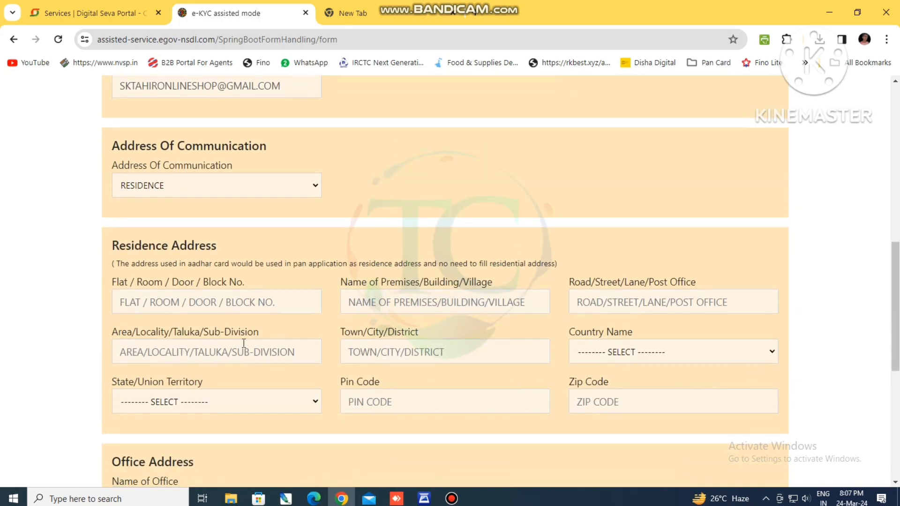
left_click(229, 301)
scroll(417, 319, "down", 2)
scroll(416, 321, "down", 4)
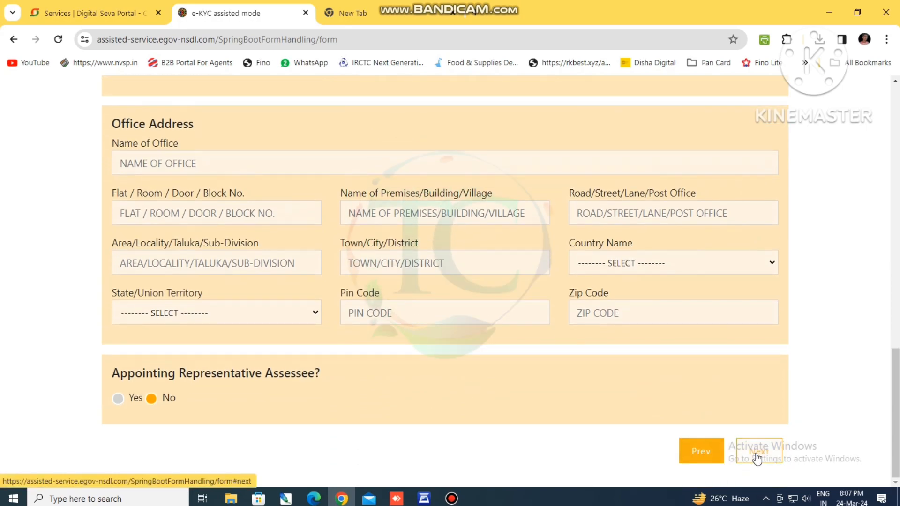
left_click(756, 454)
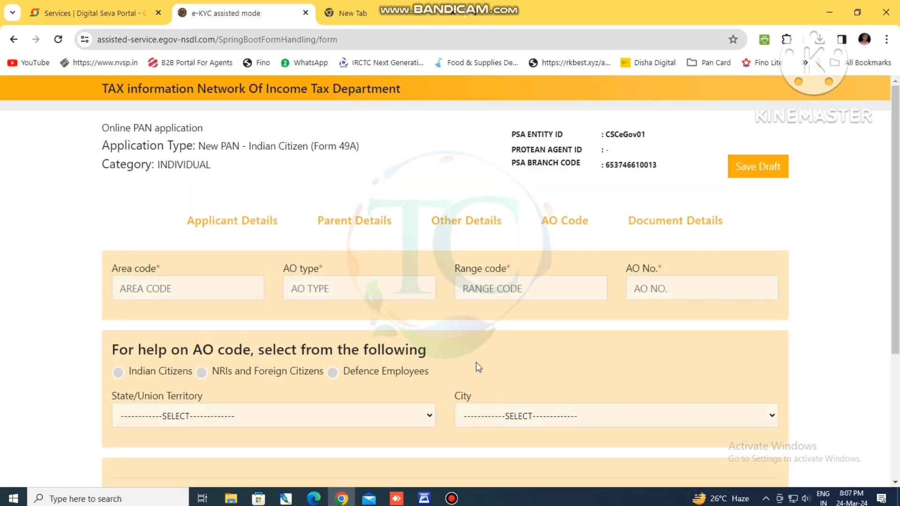
Step: Fill in the AO code with area code WBG, AO type W, range code 208 and AO number 92, and continue to Document Details
left_click(220, 289)
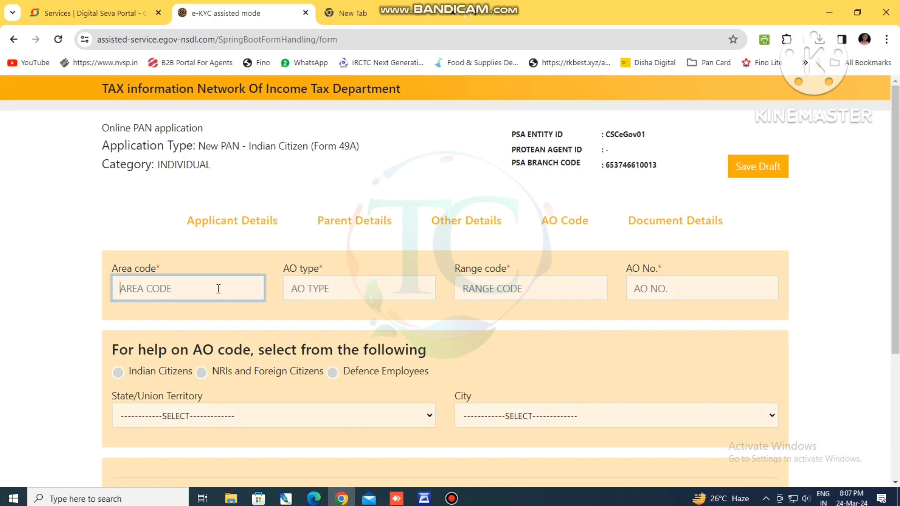
type("WBG")
left_click(291, 288)
type("W")
left_click(468, 297)
type("2")
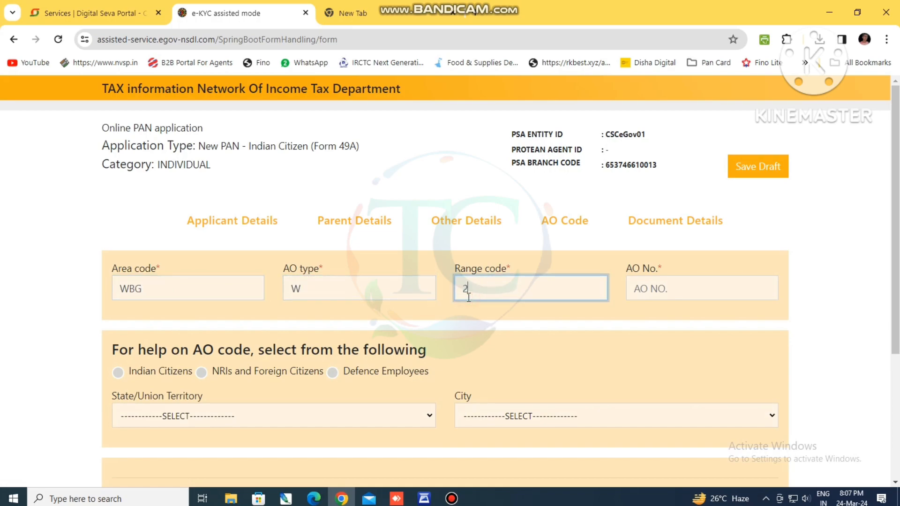
type("08")
left_click(637, 299)
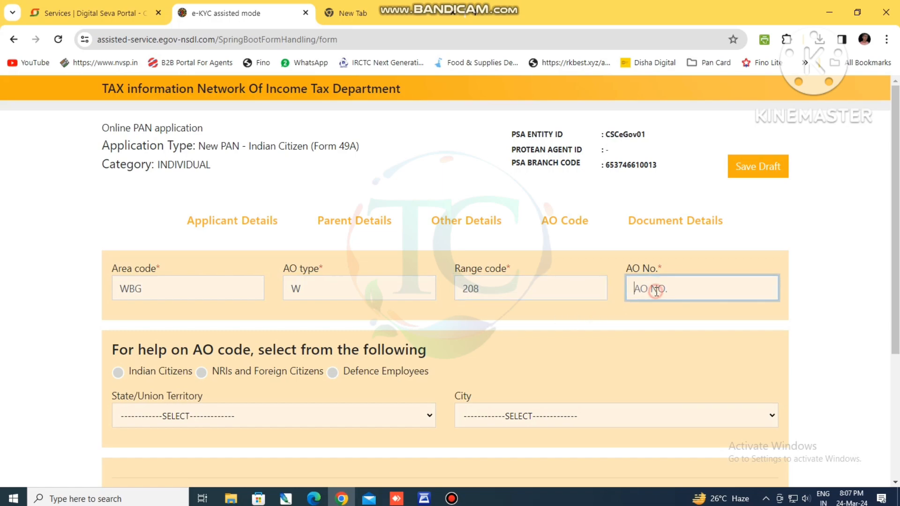
type("92")
left_click(646, 333)
scroll(626, 341, "down", 4)
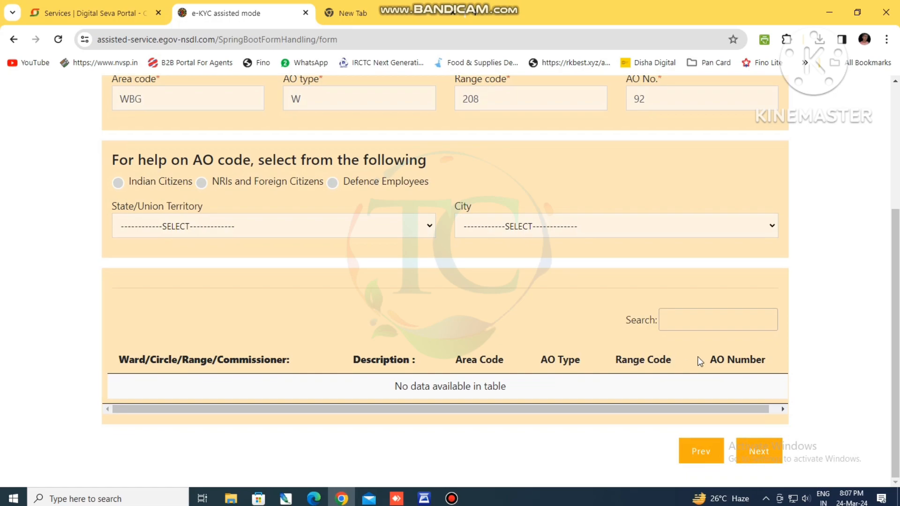
left_click(758, 453)
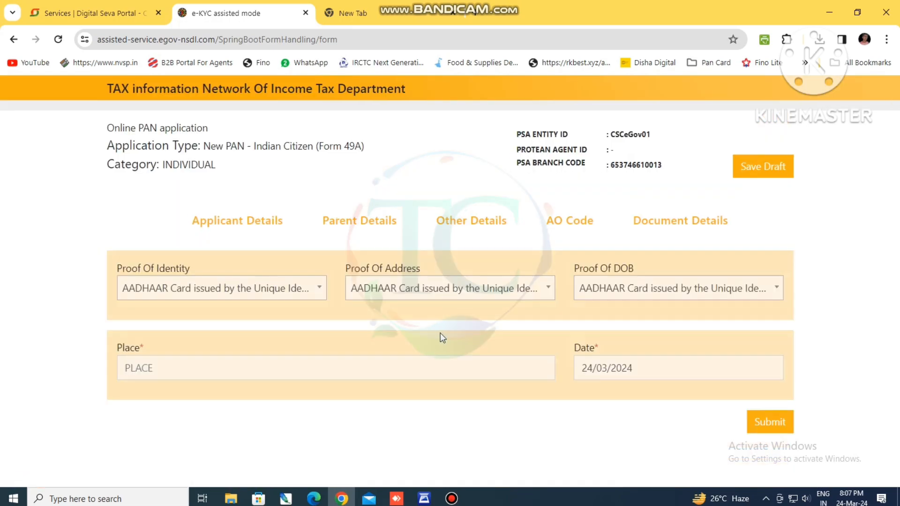
Step: Enter RATUA as the place in the document details and submit the application form
left_click(231, 366)
type("R")
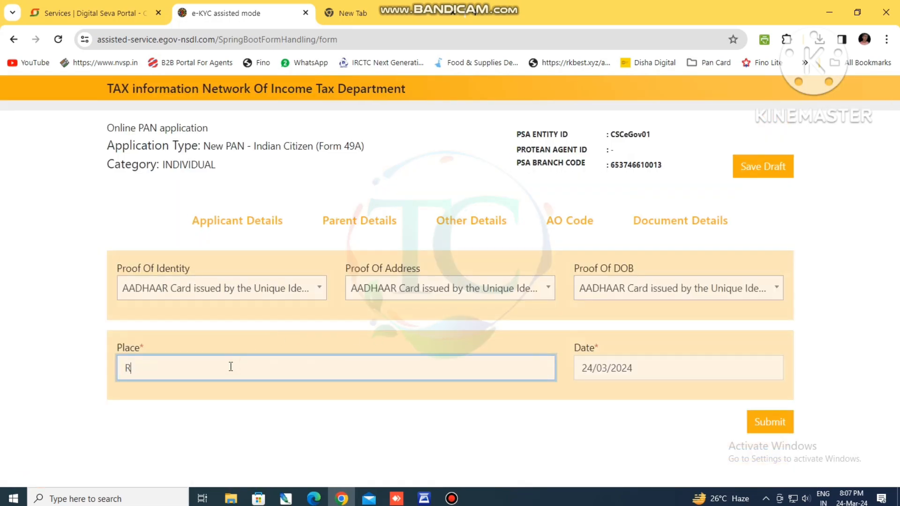
type("ATUA")
left_click(419, 287)
left_click(420, 288)
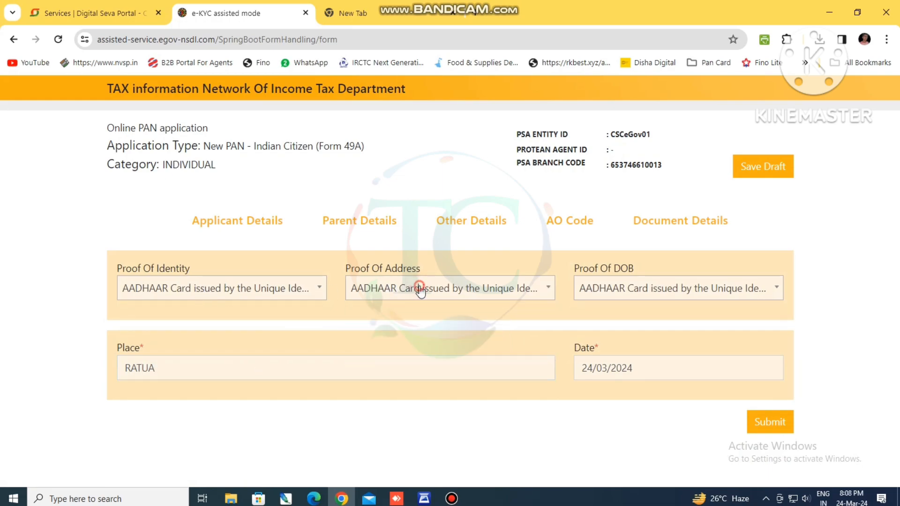
left_click(769, 424)
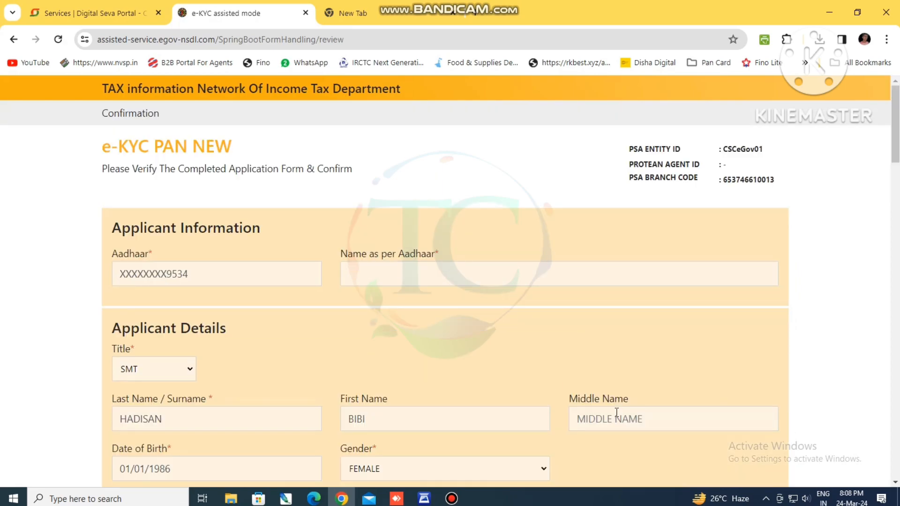
Step: Review all sections of the completed e-KYC PAN application and confirm the form
scroll(335, 316, "down", 5)
scroll(292, 285, "up", 4)
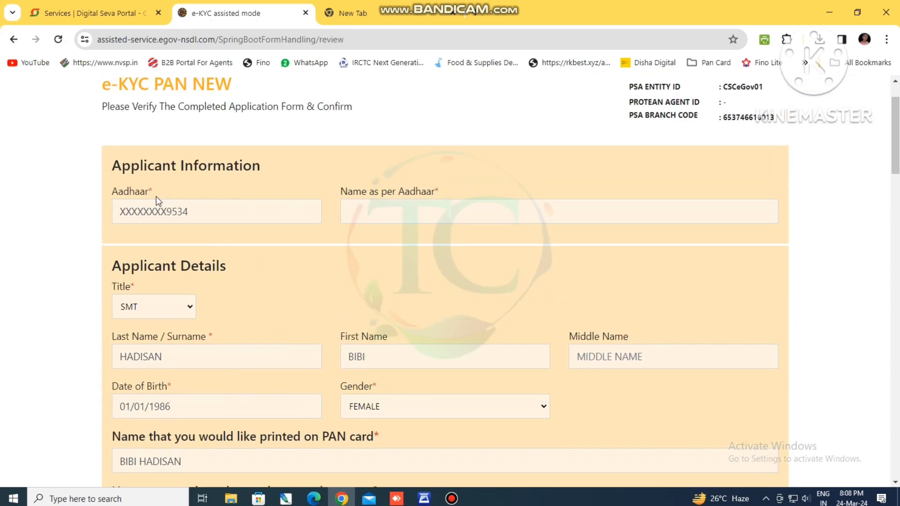
scroll(175, 314, "down", 3)
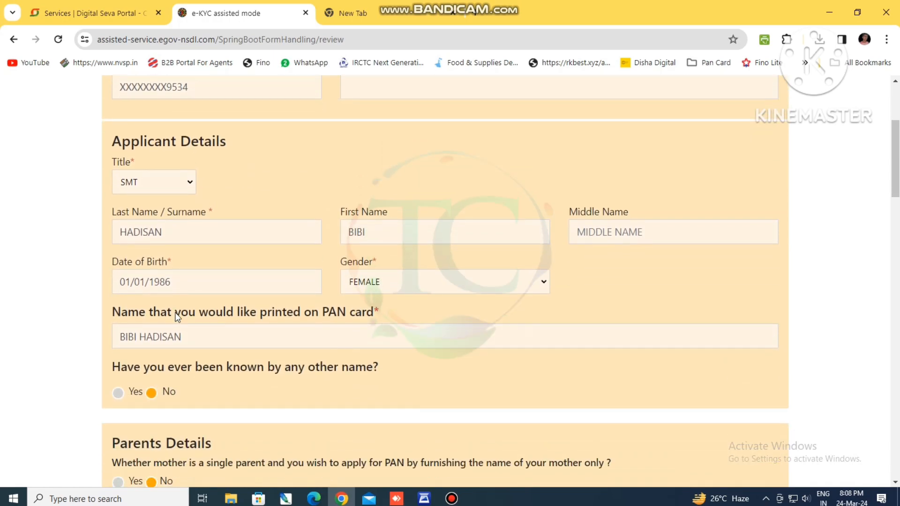
scroll(185, 337, "down", 3)
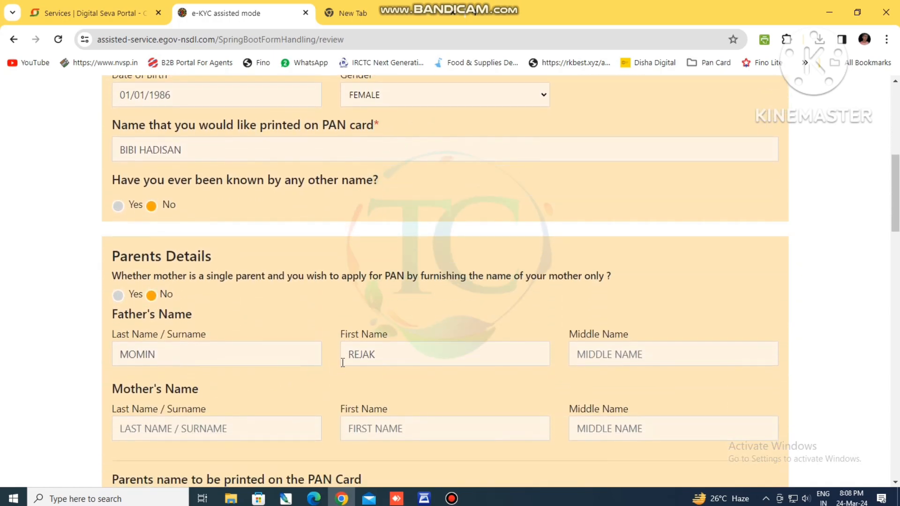
scroll(364, 366, "down", 1)
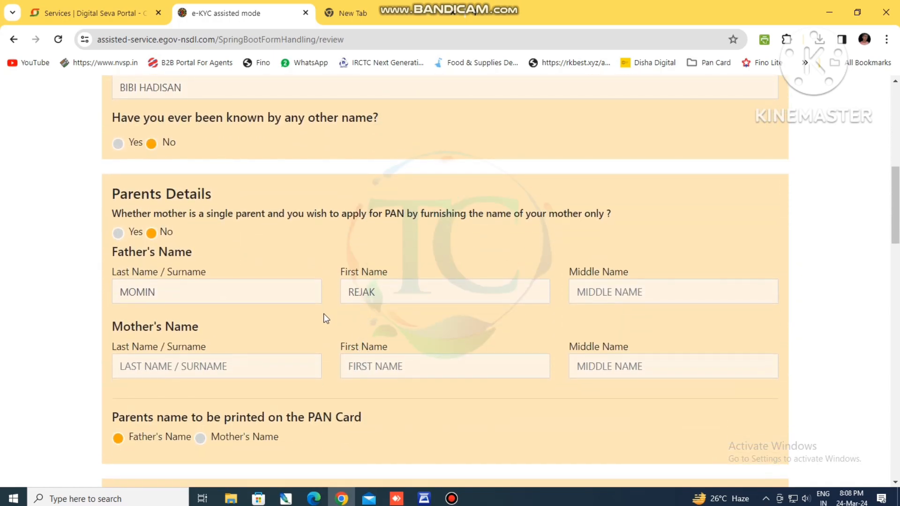
scroll(323, 313, "down", 3)
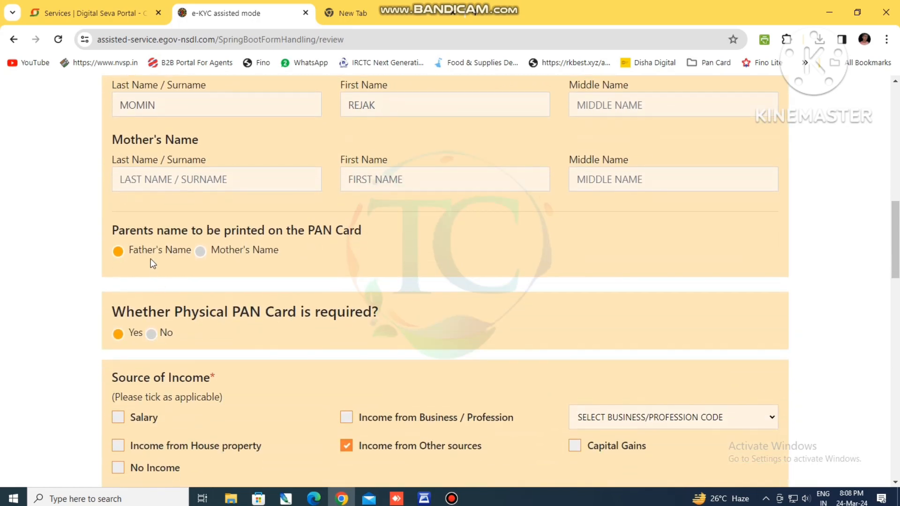
scroll(271, 361, "down", 1)
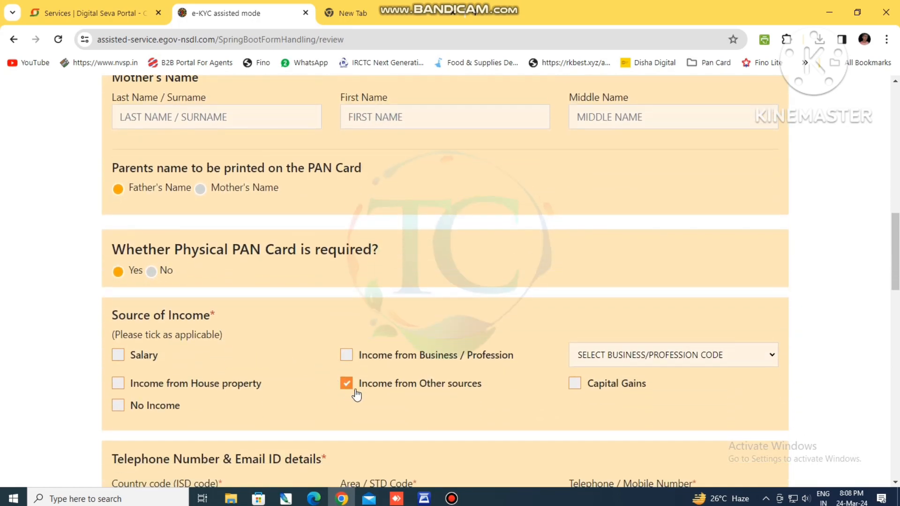
scroll(468, 382, "down", 2)
scroll(506, 344, "down", 3)
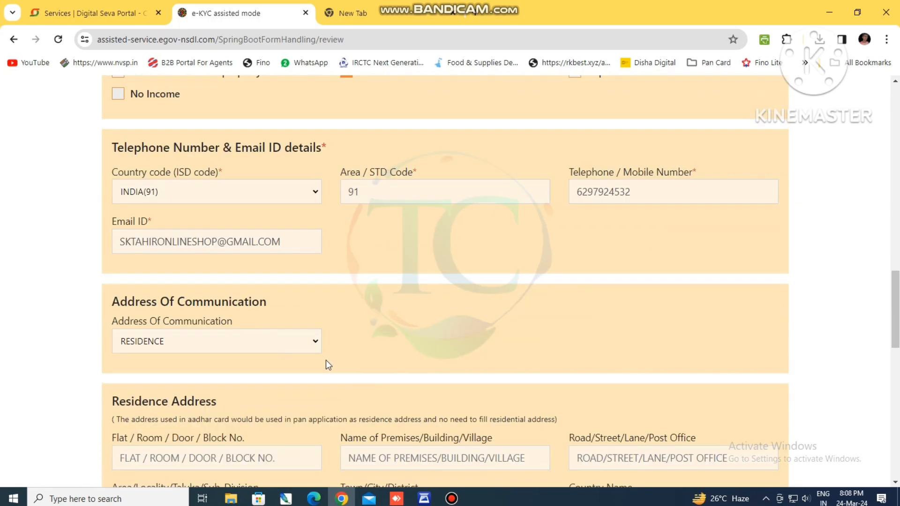
scroll(328, 366, "down", 9)
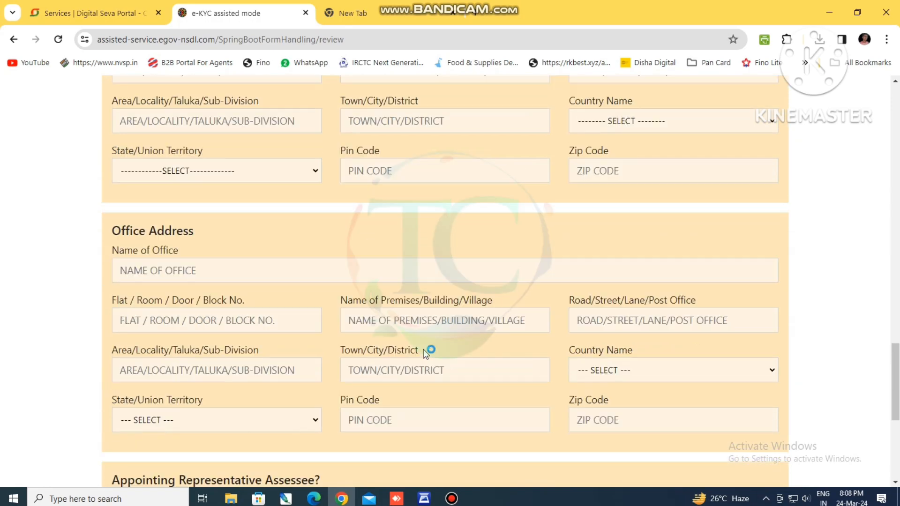
scroll(475, 345, "down", 3)
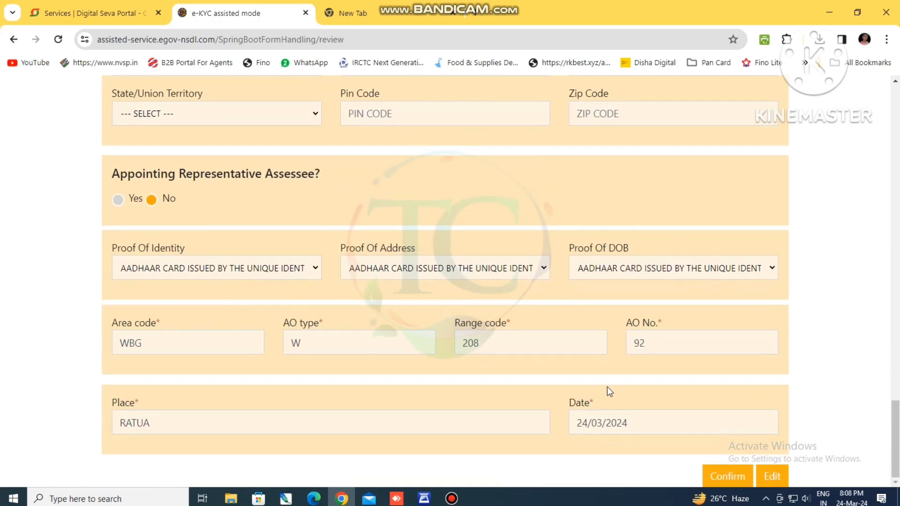
left_click(756, 473)
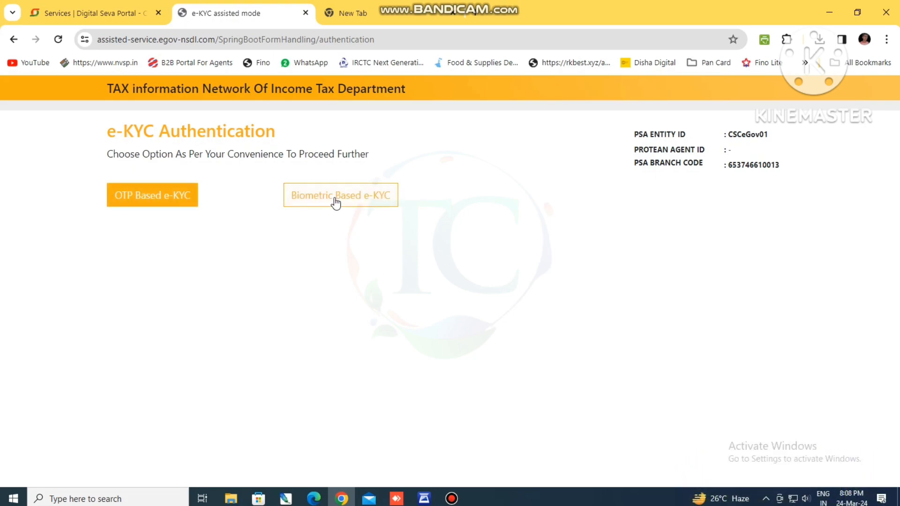
Step: Choose biometric-based e-KYC and select MANTRA L0 as the fingerprint device
left_click(334, 199)
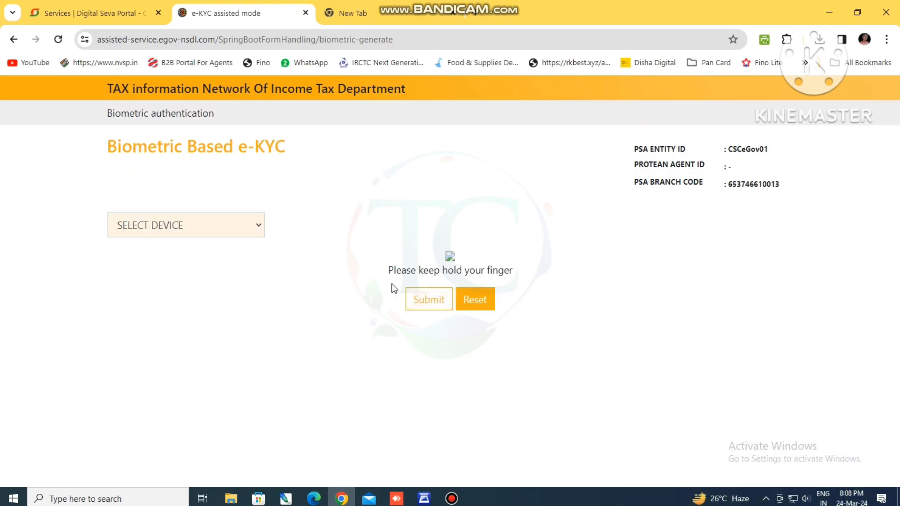
left_click(224, 227)
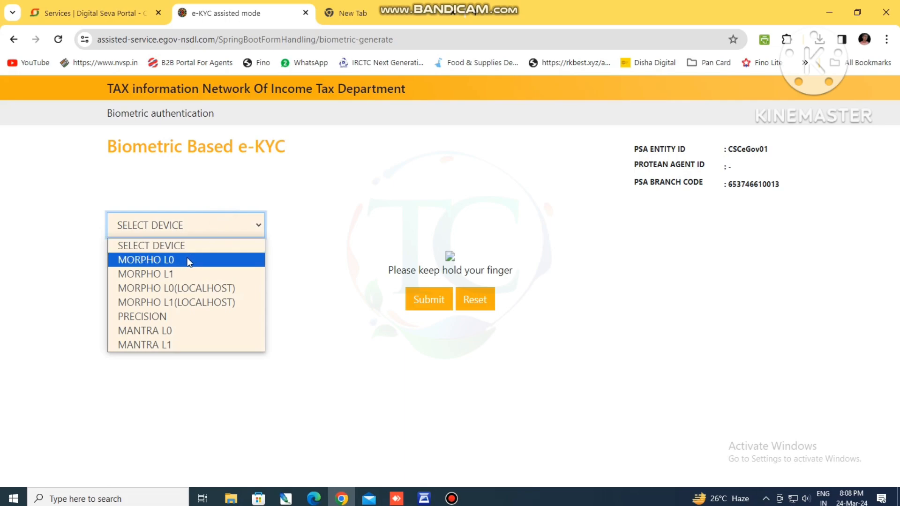
left_click(172, 327)
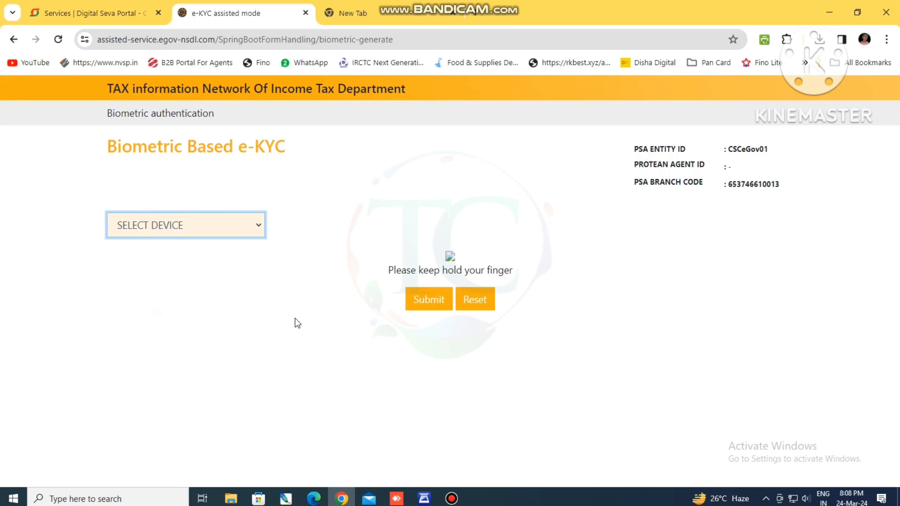
left_click(441, 299)
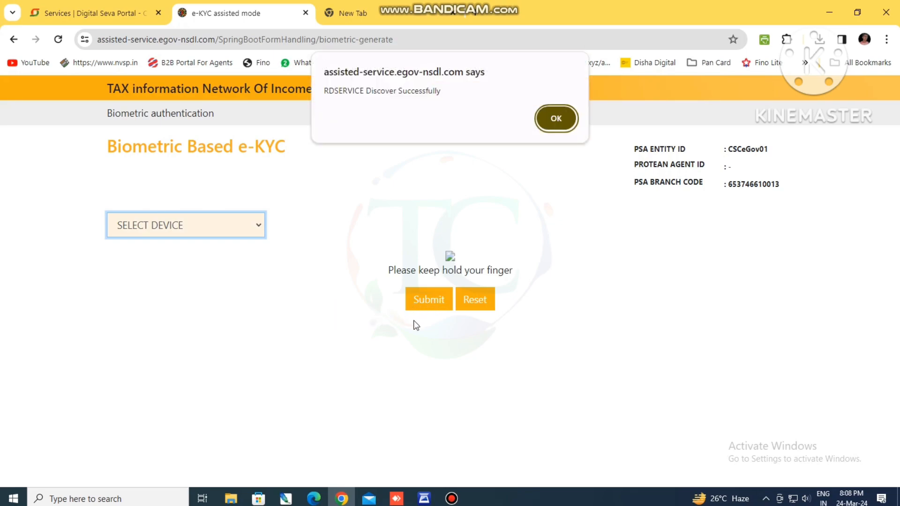
left_click(556, 119)
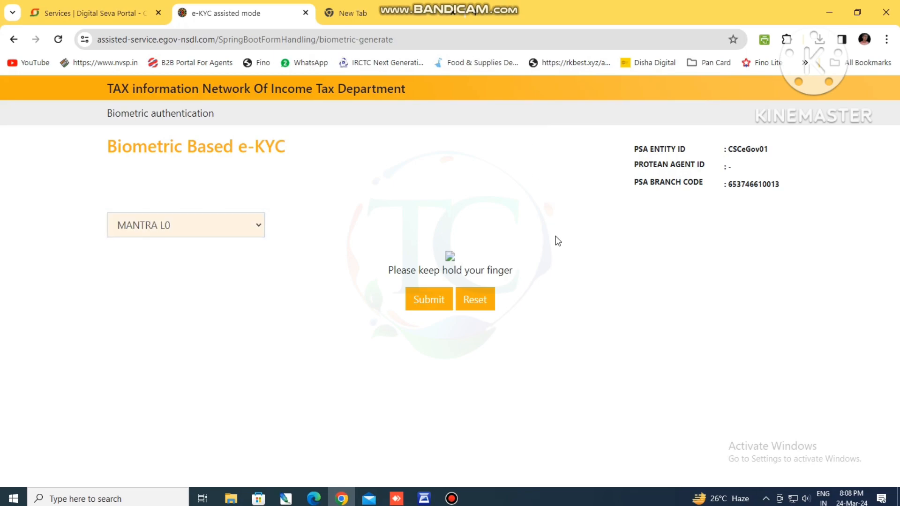
Step: Submit the applicant's fingerprint for e-KYC authentication and proceed to e-Sign authentication
left_click(431, 304)
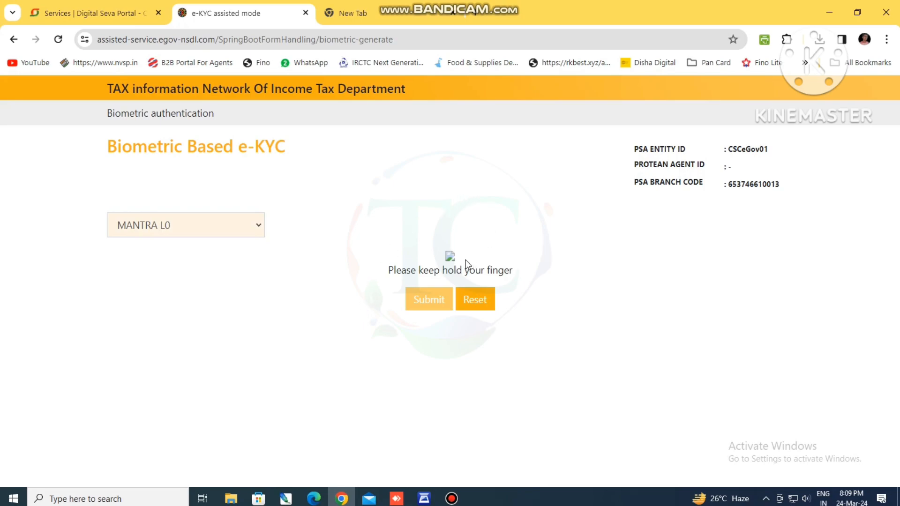
left_click(418, 300)
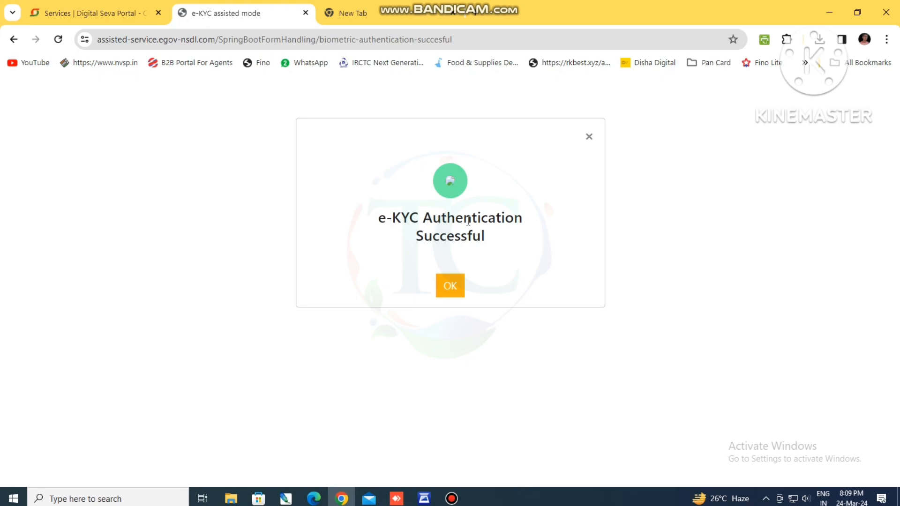
left_click(454, 292)
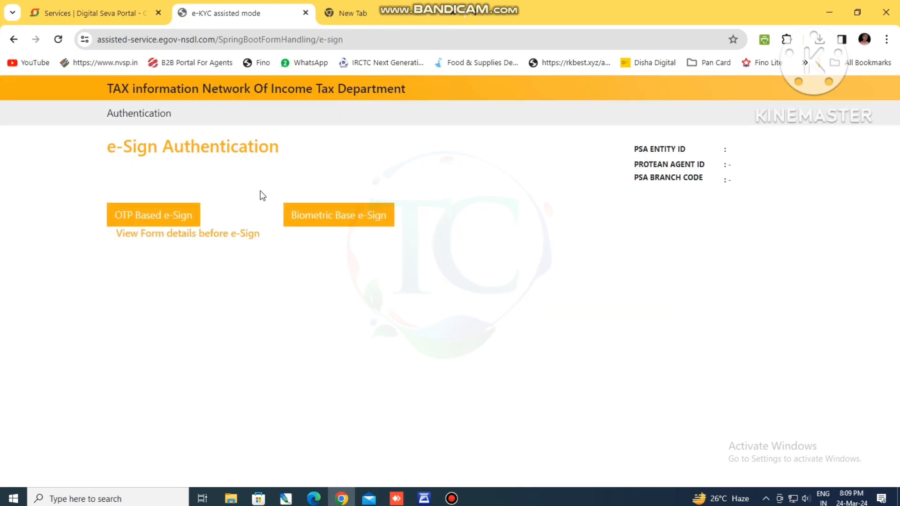
Step: Choose biometric-based e-Sign, enter the applicant's Aadhaar number and accept the authorization declaration
left_click(330, 224)
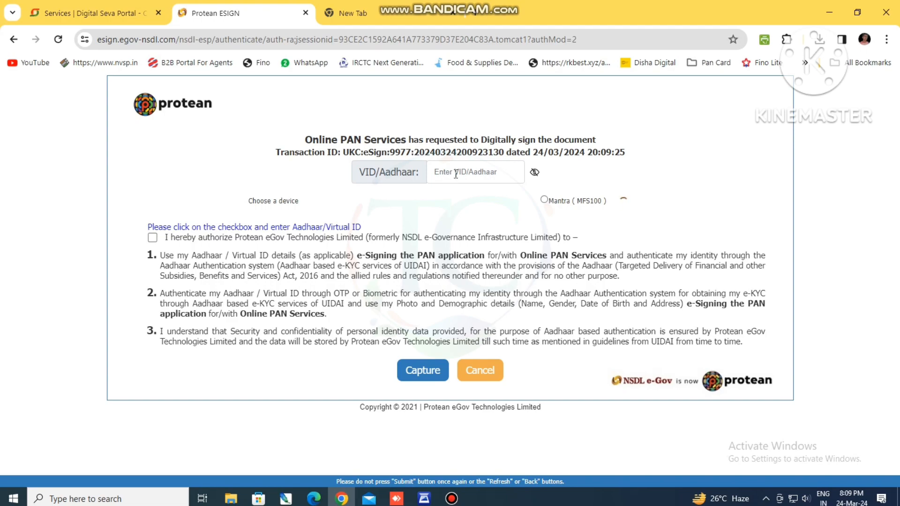
left_click(456, 173)
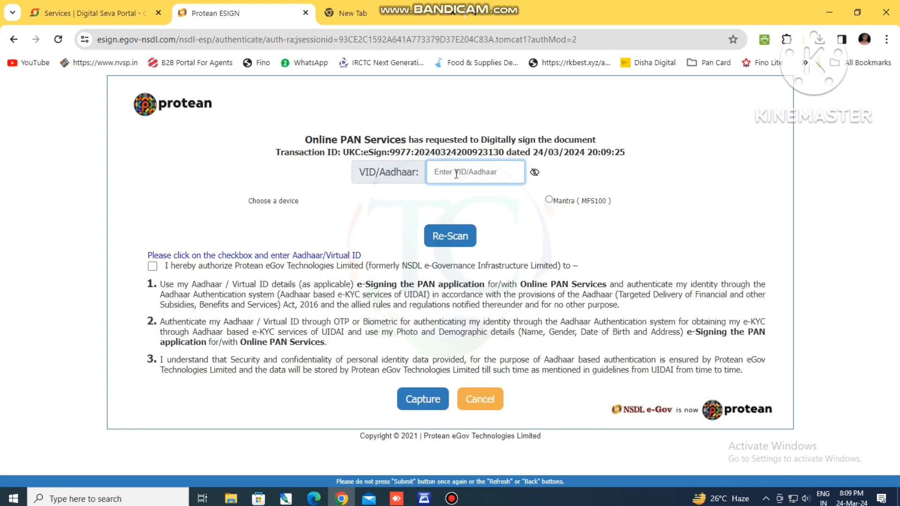
type("11")
left_click(155, 267)
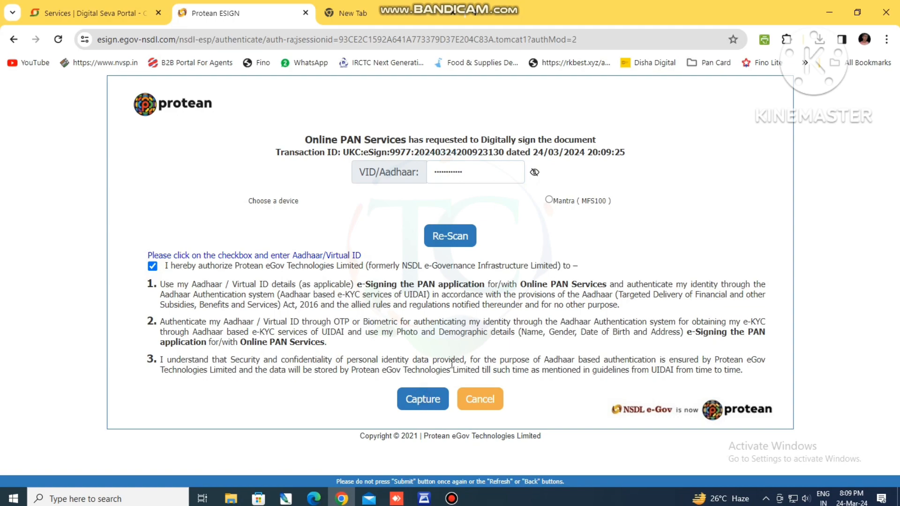
Step: Select the Mantra (MFS100) device and capture the fingerprint to e-sign the PAN application
left_click(548, 200)
left_click(420, 399)
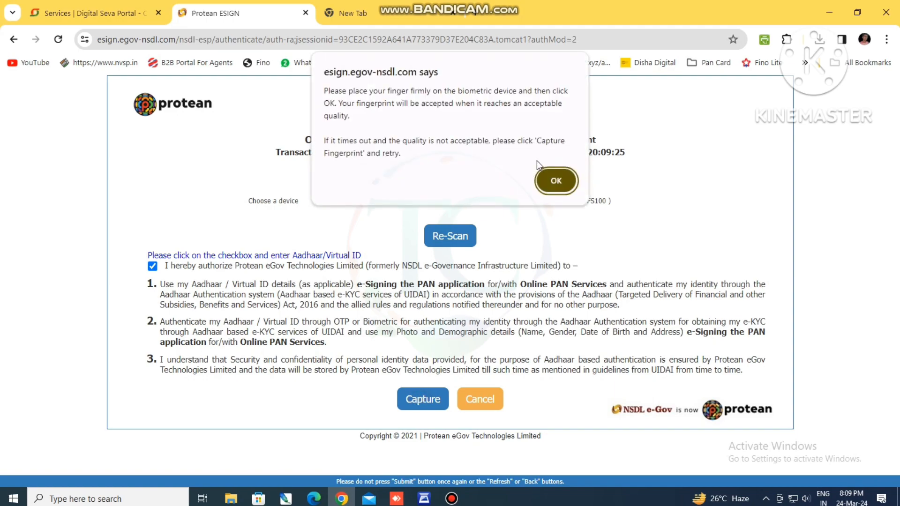
left_click(553, 181)
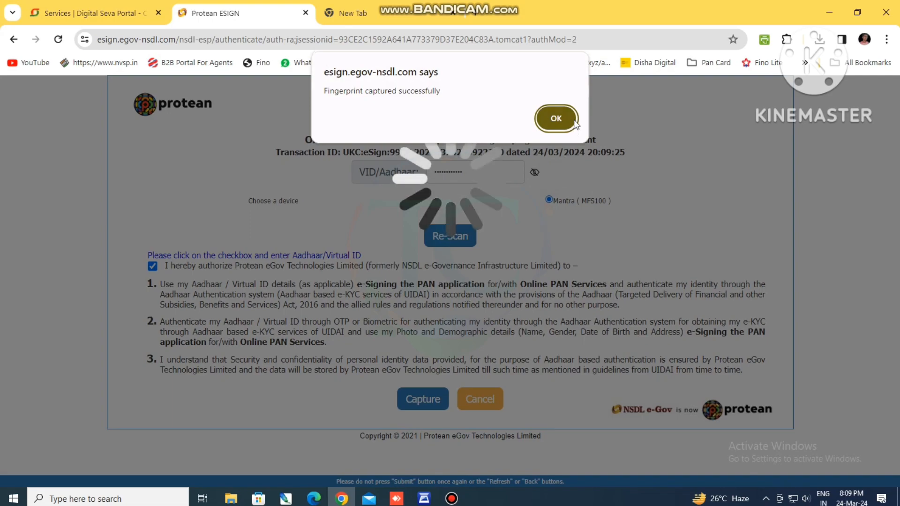
left_click(558, 117)
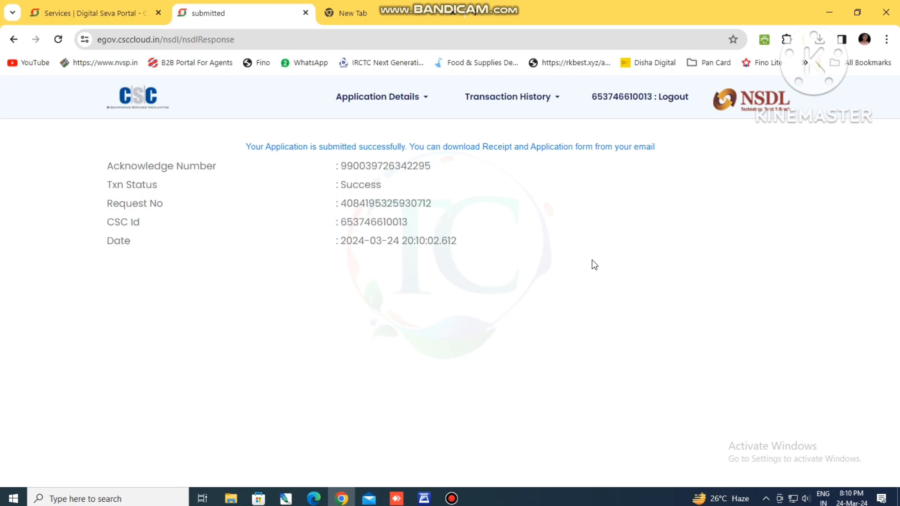
Step: Open the list of draft applications
left_click(636, 287)
left_click(377, 97)
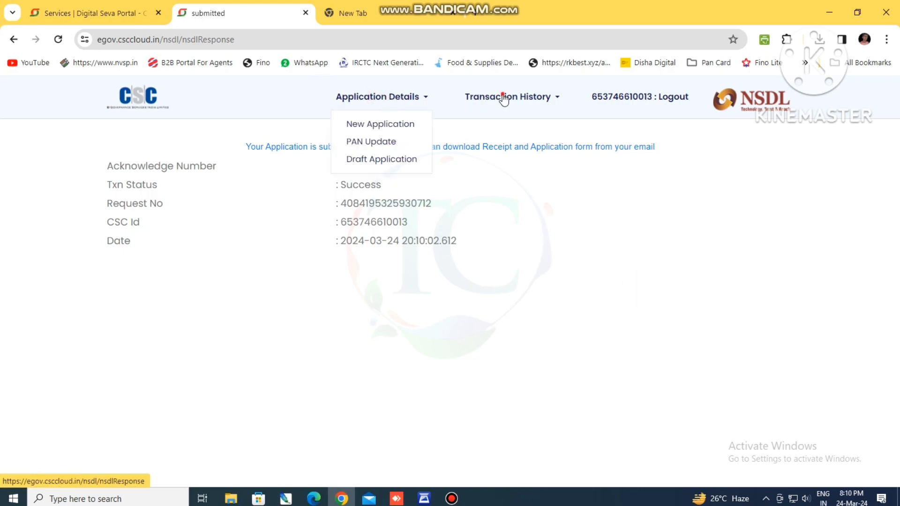
left_click(503, 96)
left_click(390, 99)
left_click(381, 159)
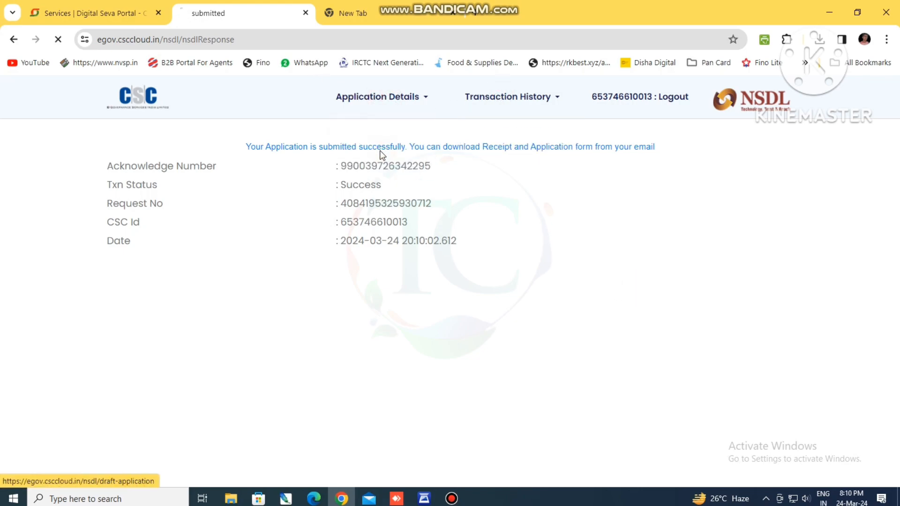